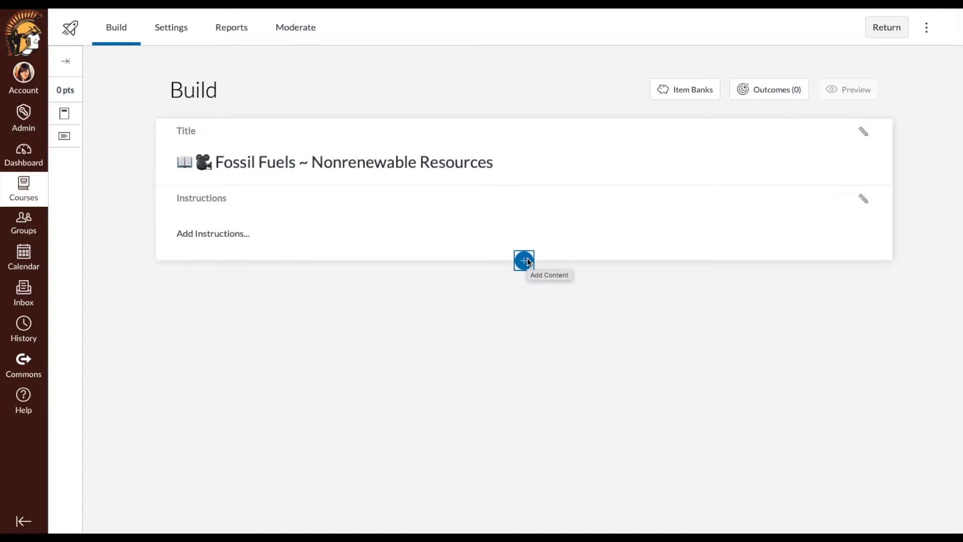
Add a Fill in the Blank question below the quiz instructions and open its statement for text entry
click(527, 259)
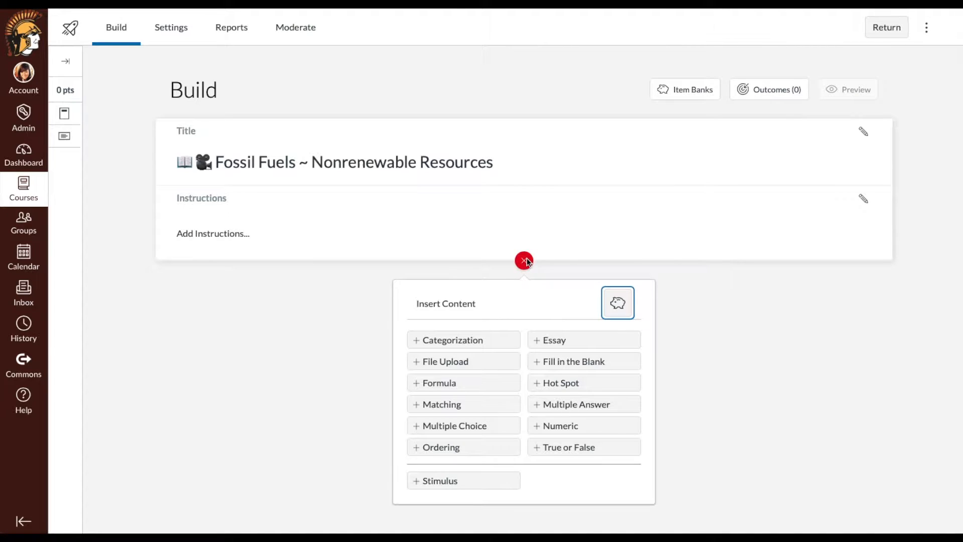
click(554, 361)
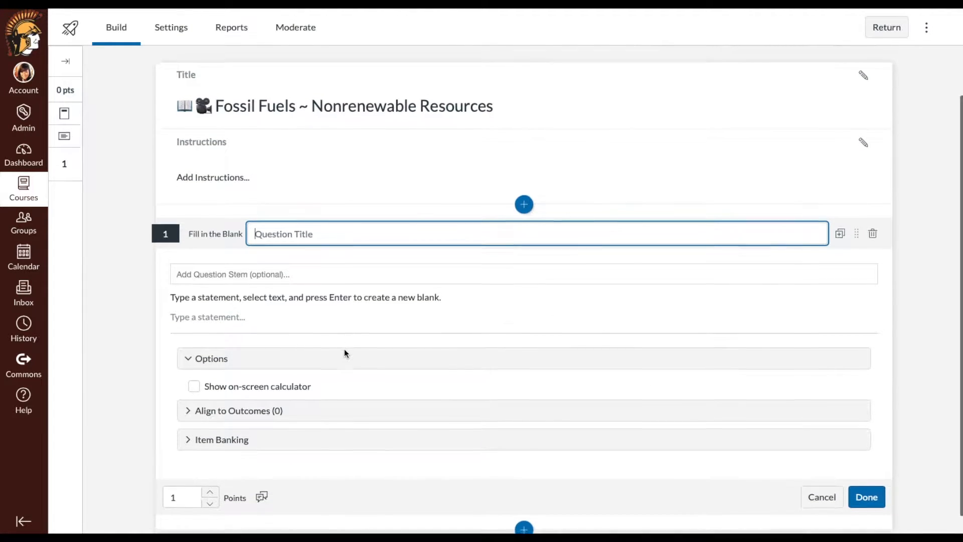
scroll(344, 348, down, 1)
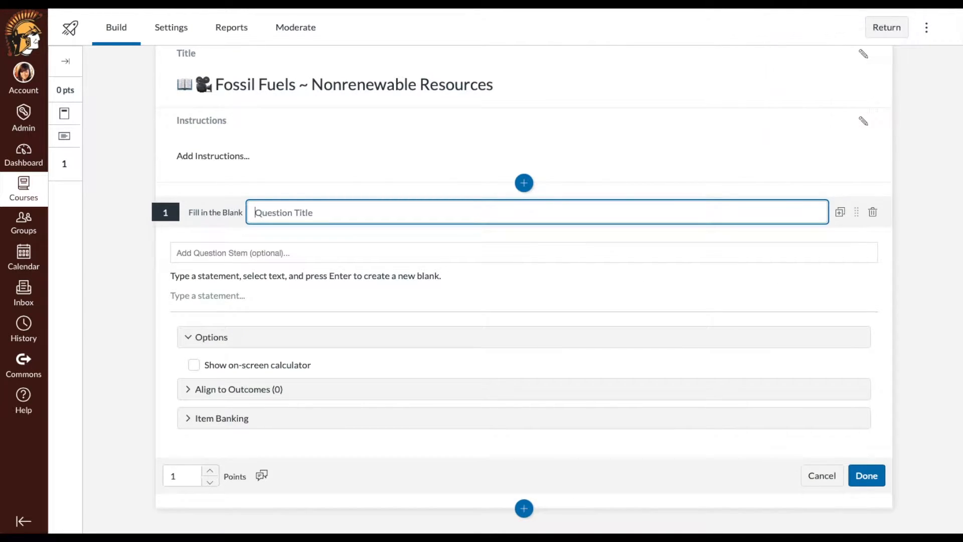
click(231, 295)
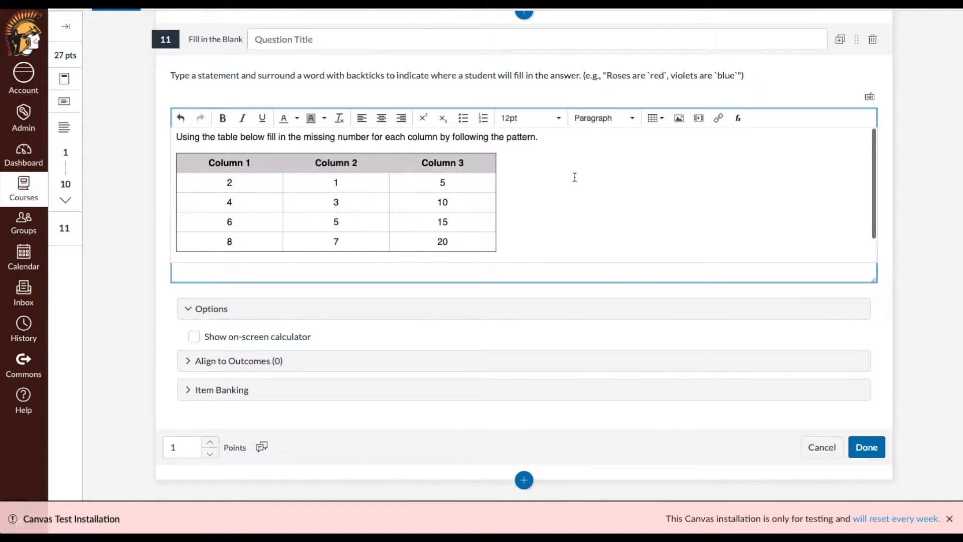
Review question 11's number-pattern statement, its three-column table and the instruction about surrounding answers with backticks
scroll(575, 177, up, 1)
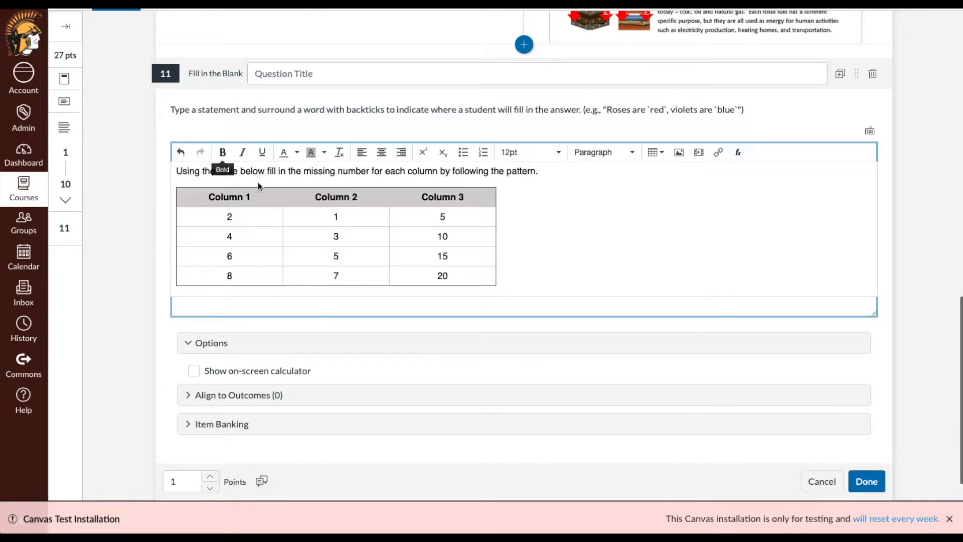
scroll(273, 209, up, 1)
scroll(273, 209, down, 1)
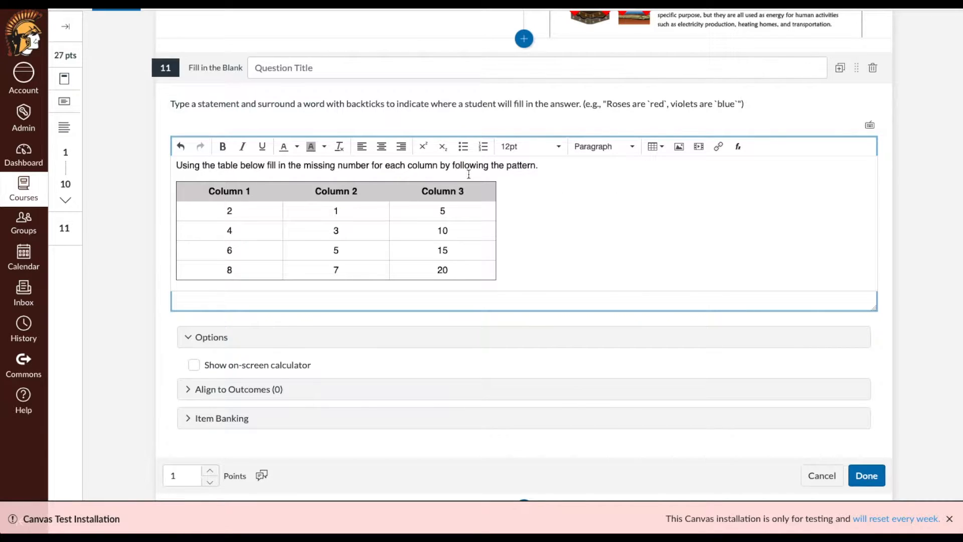
drag(454, 167, 489, 167)
click(535, 176)
drag(348, 104, 385, 104)
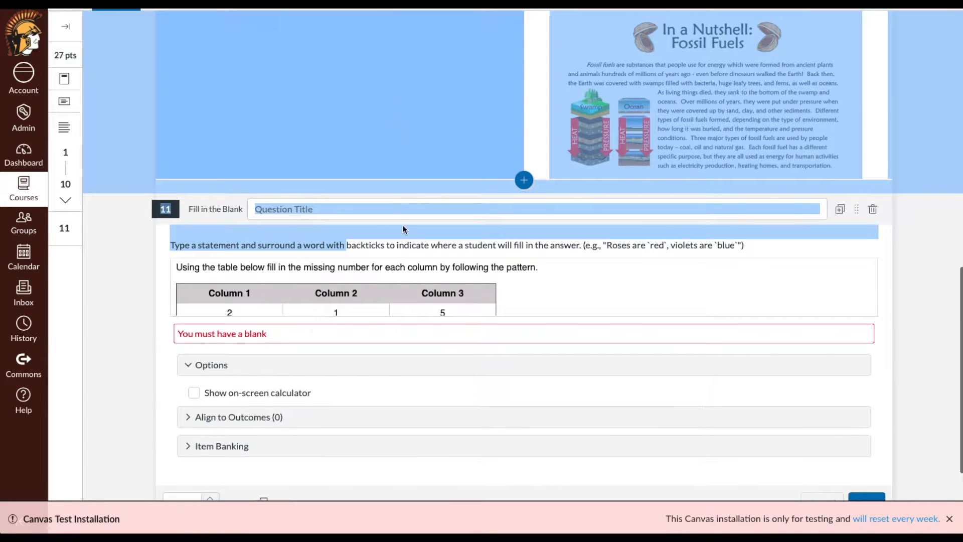
click(366, 253)
Enlarge question 11's statement editor to show the whole table and enclose the 4 in Column 1 in backticks
click(629, 275)
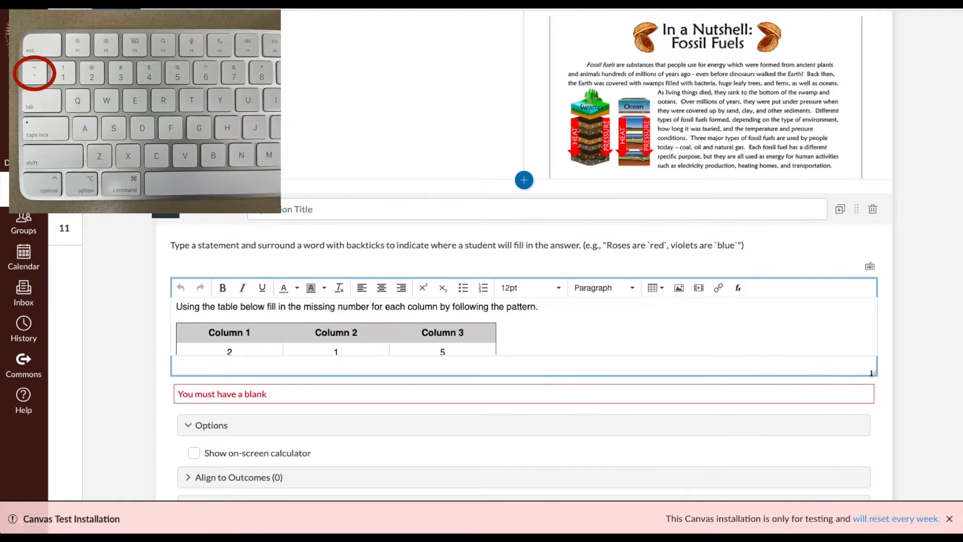
drag(872, 373, 873, 455)
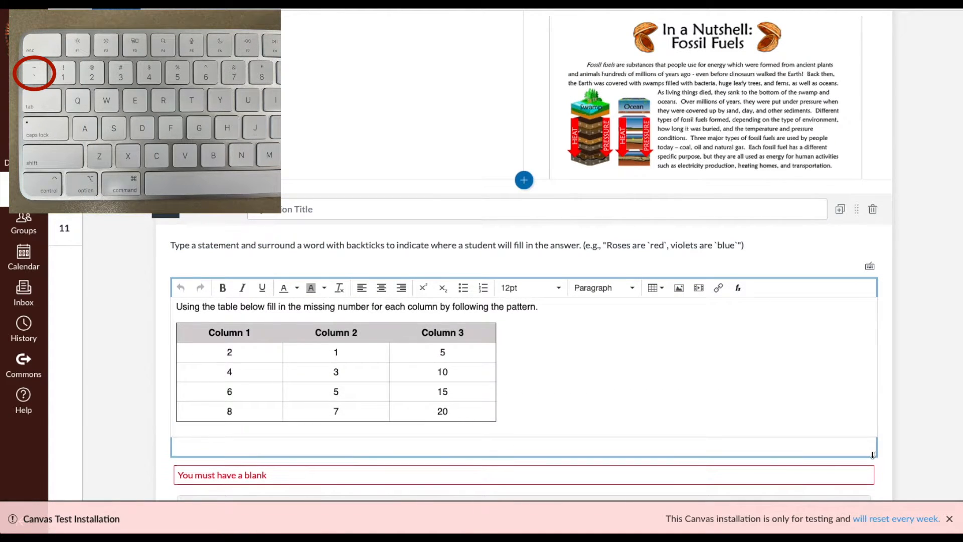
click(227, 372)
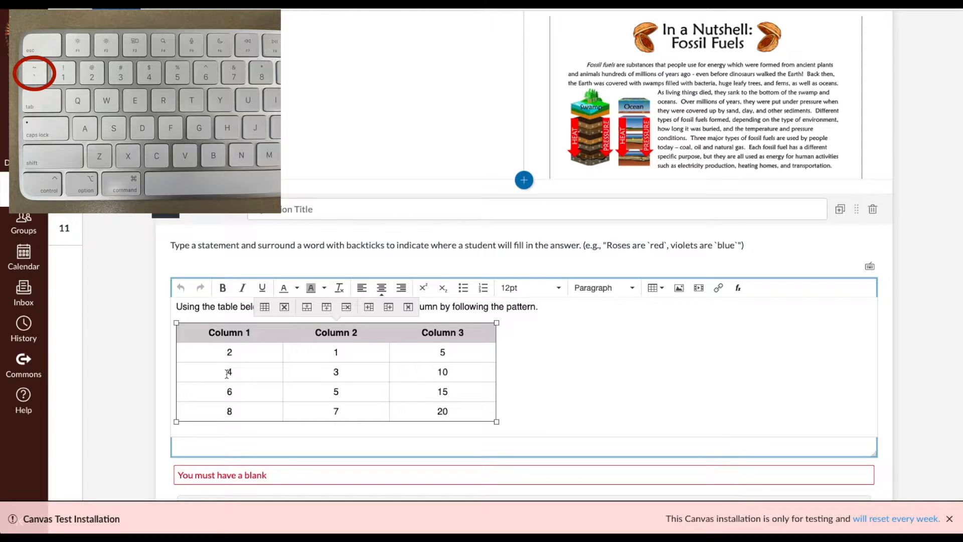
text(`4`)
scroll(301, 396, down, 2)
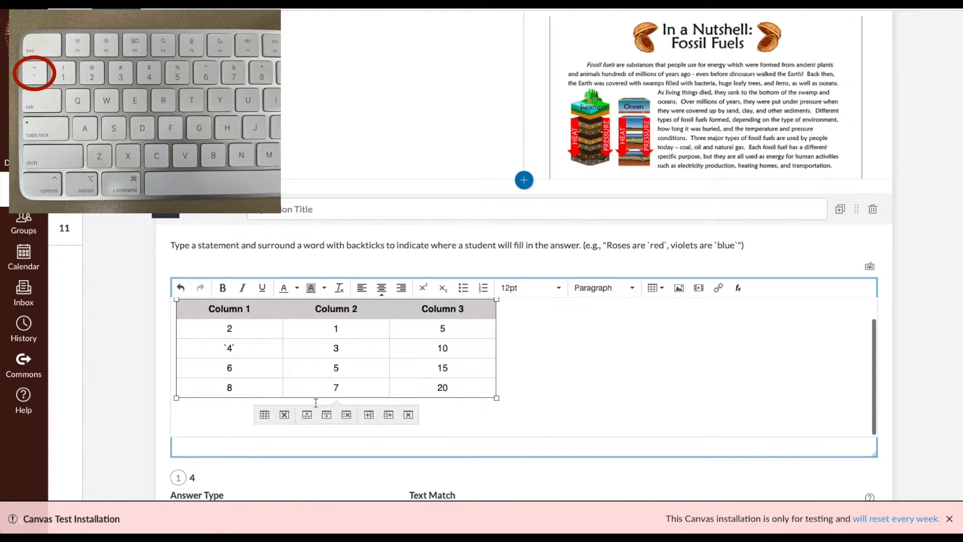
scroll(316, 402, up, 2)
scroll(292, 469, down, 4)
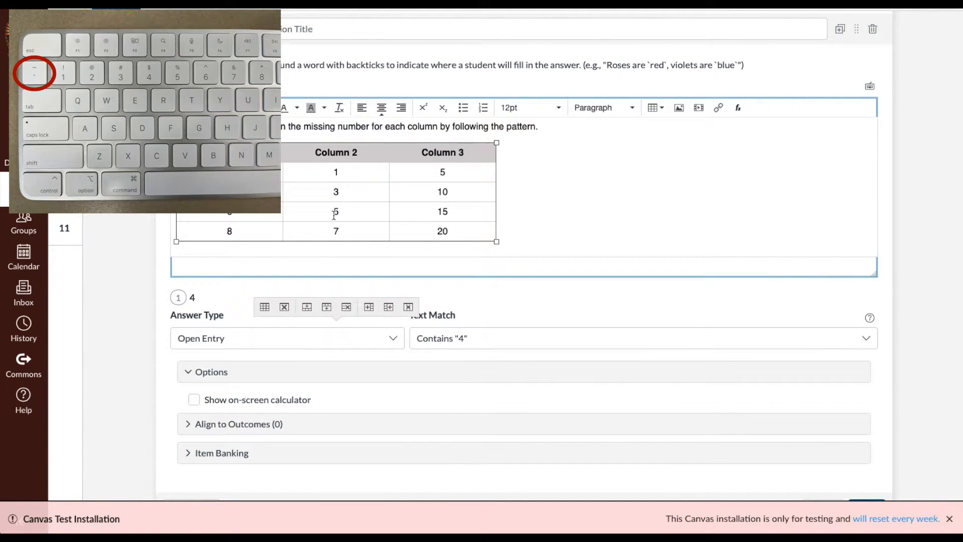
Enclose the 7 in Column 2 and the 15 in Column 3 in backticks to make them blanks
click(331, 228)
text(`)
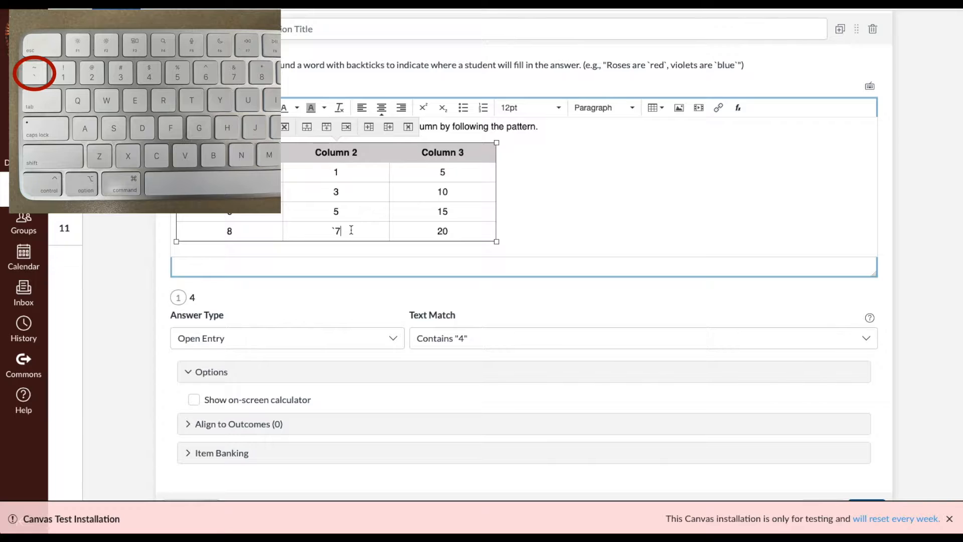
click(353, 229)
text(`15)
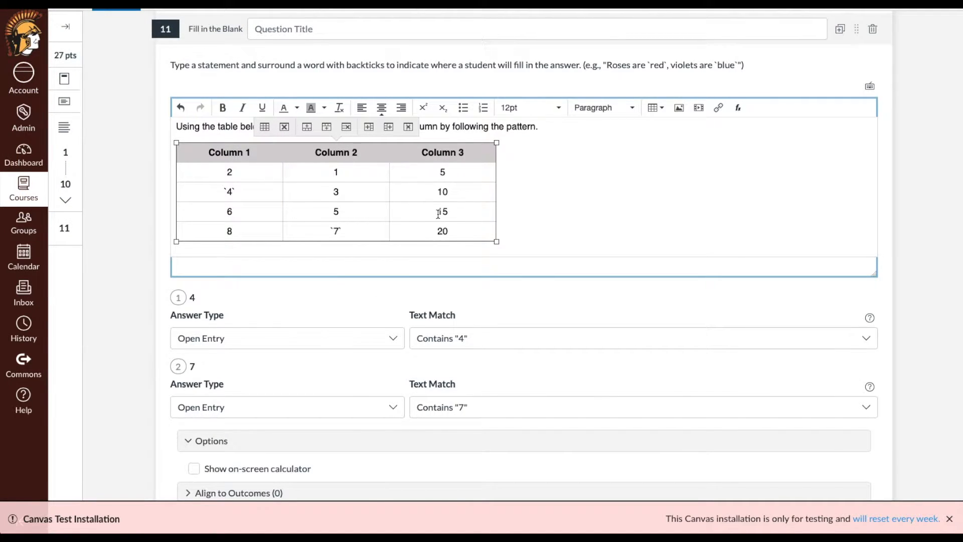
text(`)
click(451, 212)
text(`)
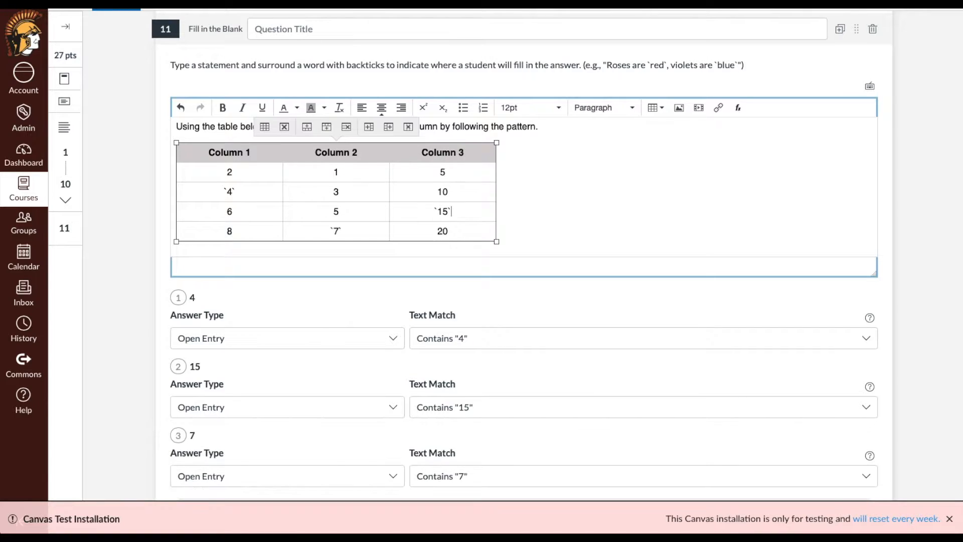
click(569, 179)
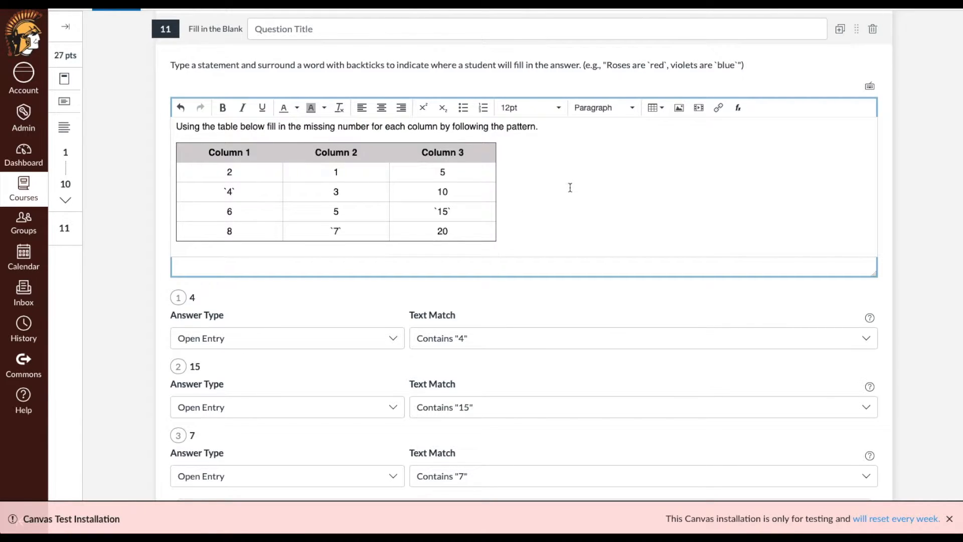
Review the answer settings of question 11's blanks and the available answer types for the blank 4
scroll(570, 206, down, 1)
scroll(570, 206, up, 1)
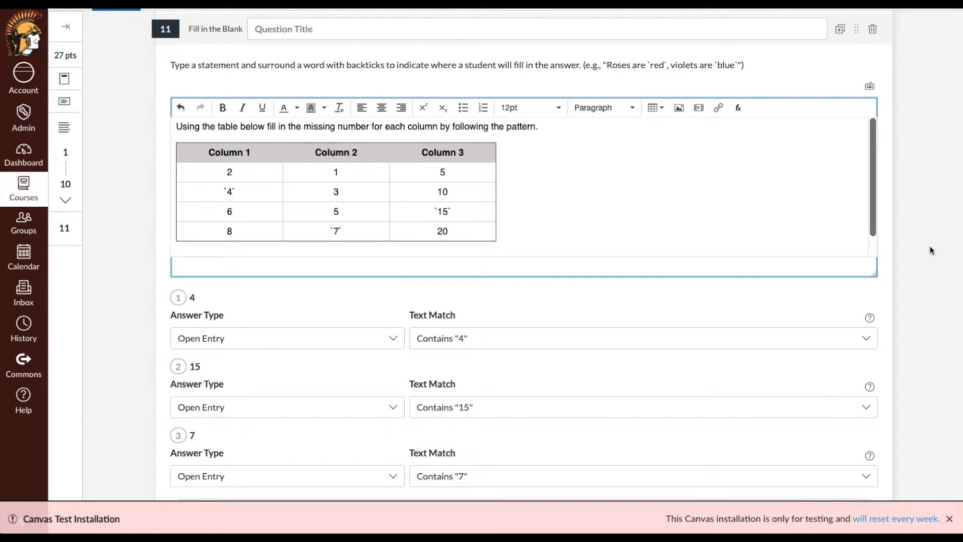
scroll(930, 250, down, 2)
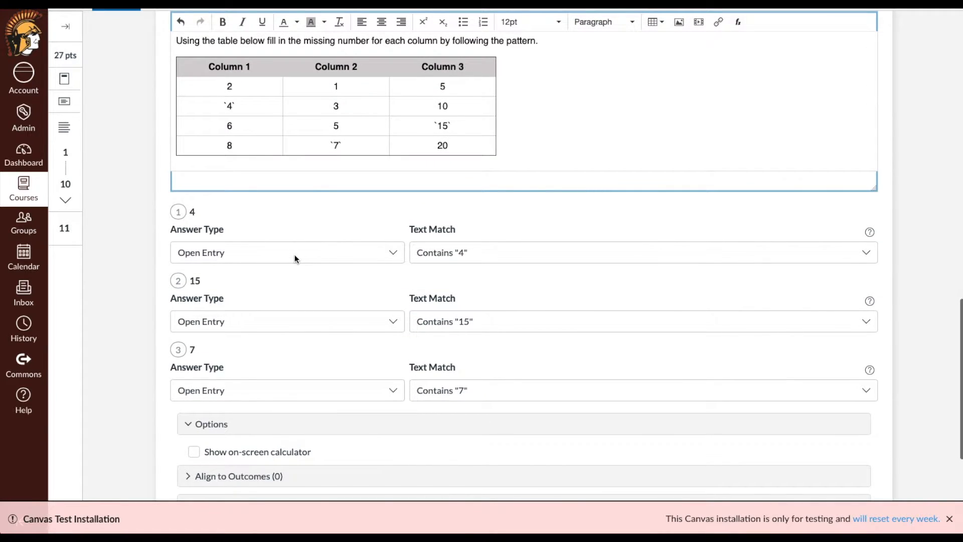
click(374, 255)
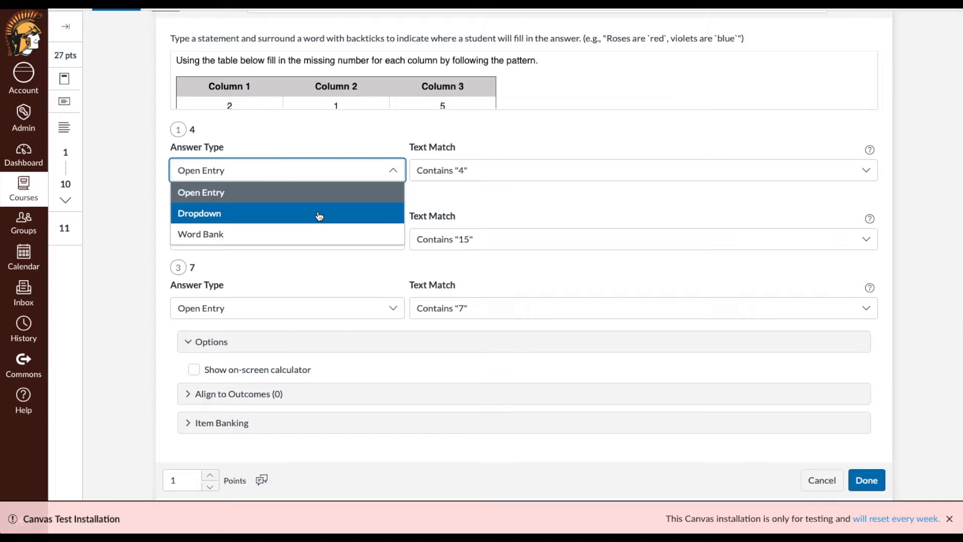
click(129, 205)
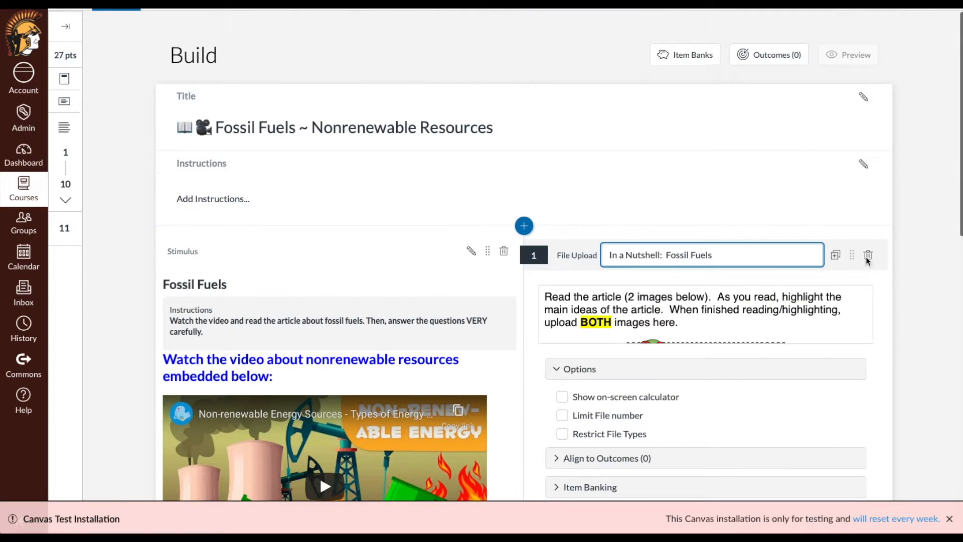
Reopen question 11 for editing, enlarge its statement editor to show the full table, and save the question
scroll(869, 329, down, 5)
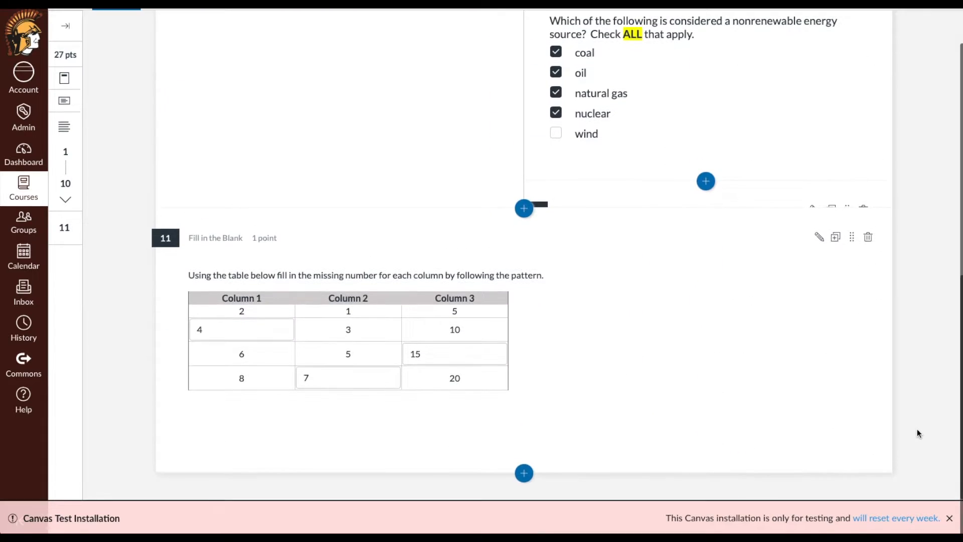
click(564, 313)
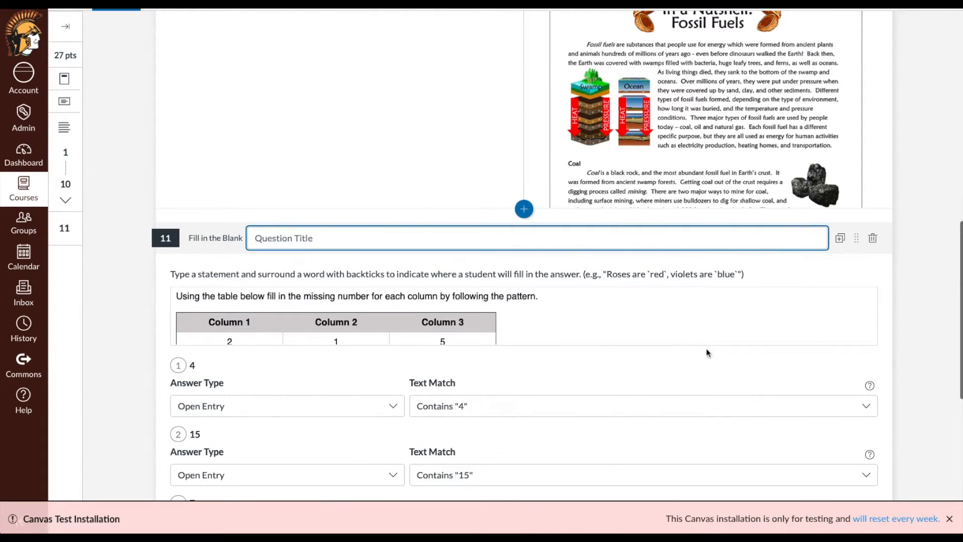
drag(874, 402, 867, 491)
scroll(726, 358, down, 1)
scroll(727, 359, up, 1)
scroll(947, 380, down, 7)
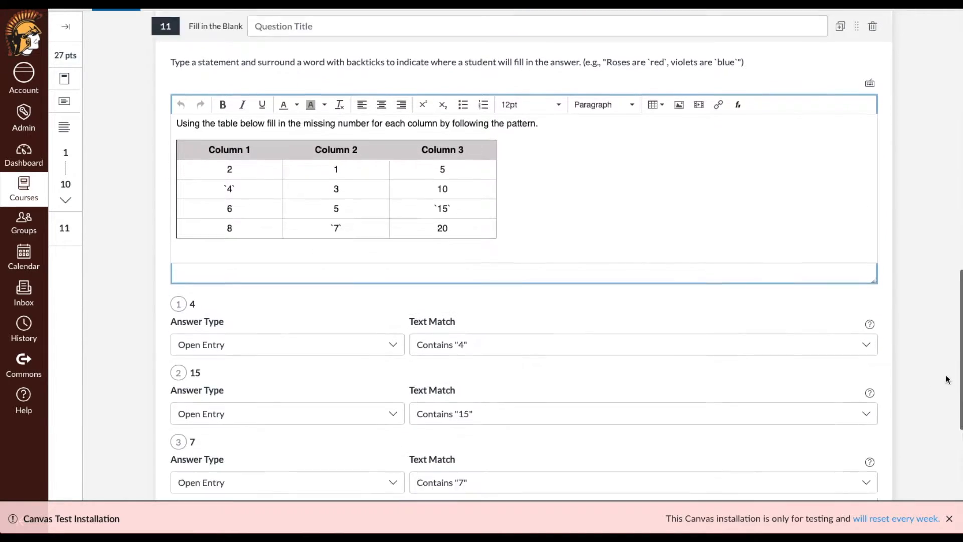
scroll(947, 380, down, 2)
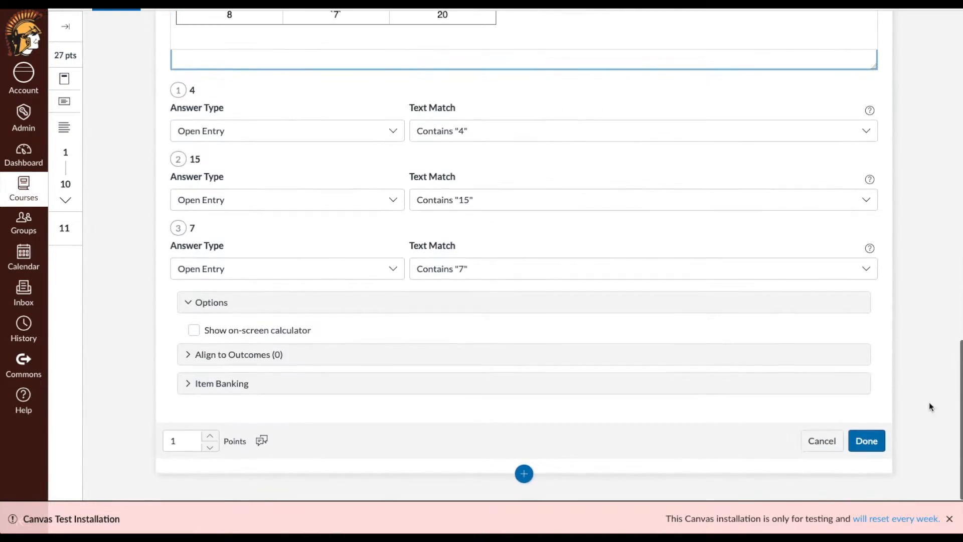
click(868, 446)
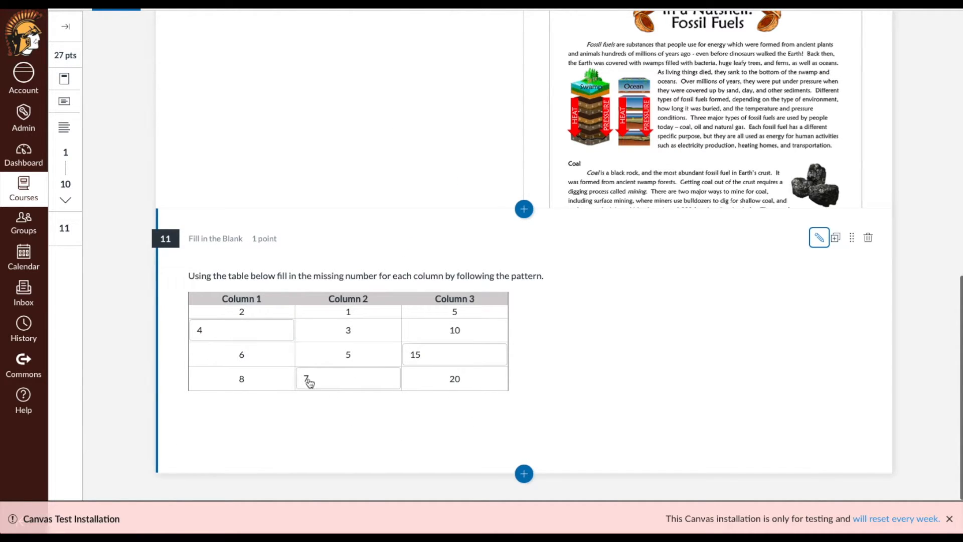
Preview the quiz as a student and go to question 11
scroll(940, 110, up, 15)
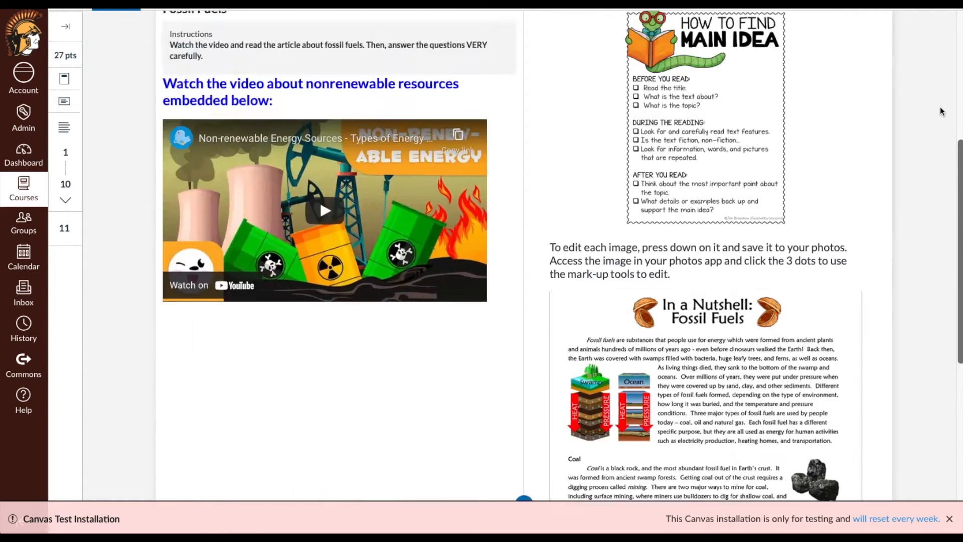
click(863, 56)
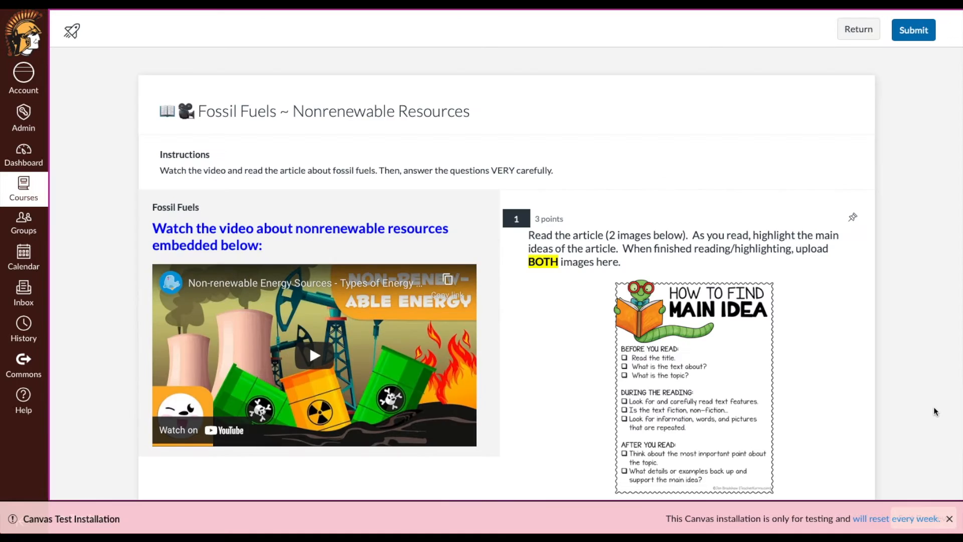
scroll(935, 408, down, 15)
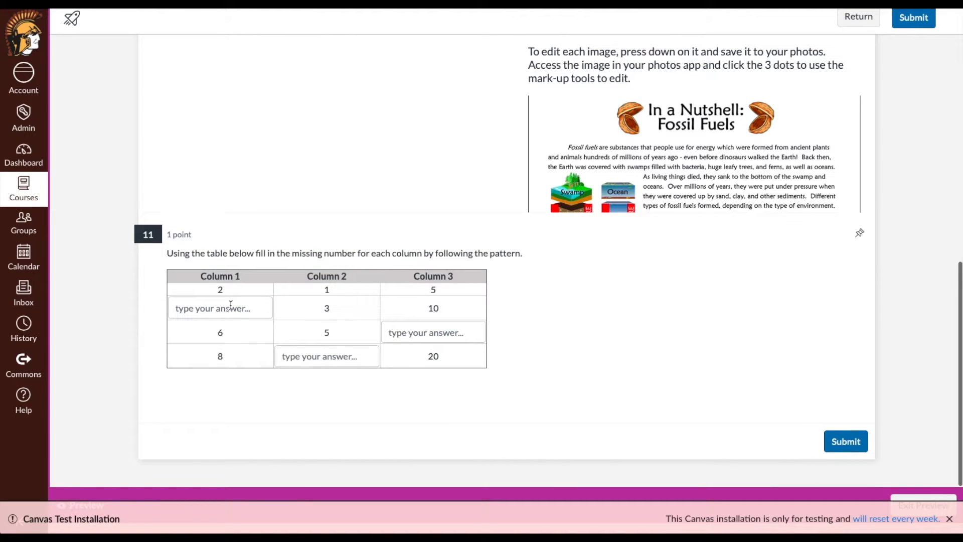
Test question 11 by answering 4 in Column 1, 7 in Column 2 and 15 in Column 3, and exit the preview
click(226, 304)
text(4)
click(325, 357)
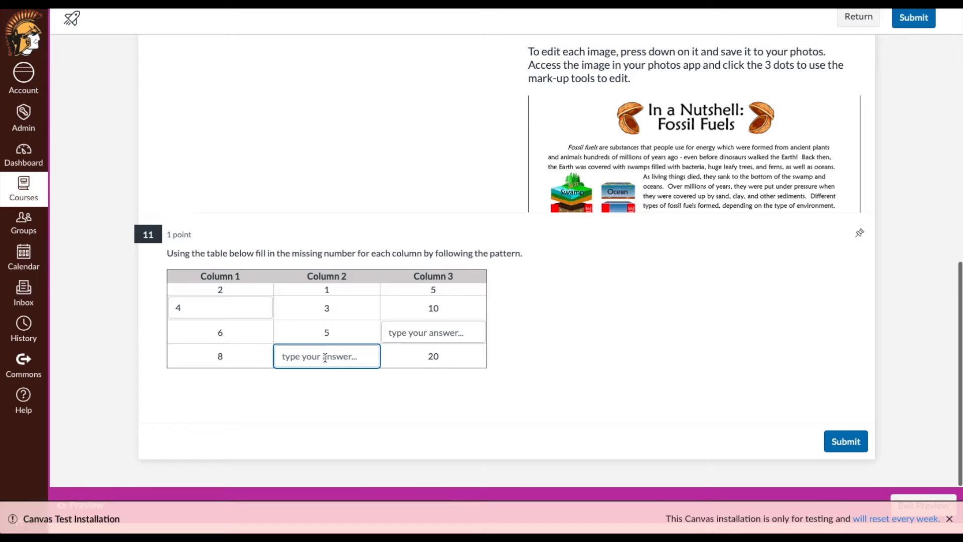
text(7)
click(446, 333)
text(15)
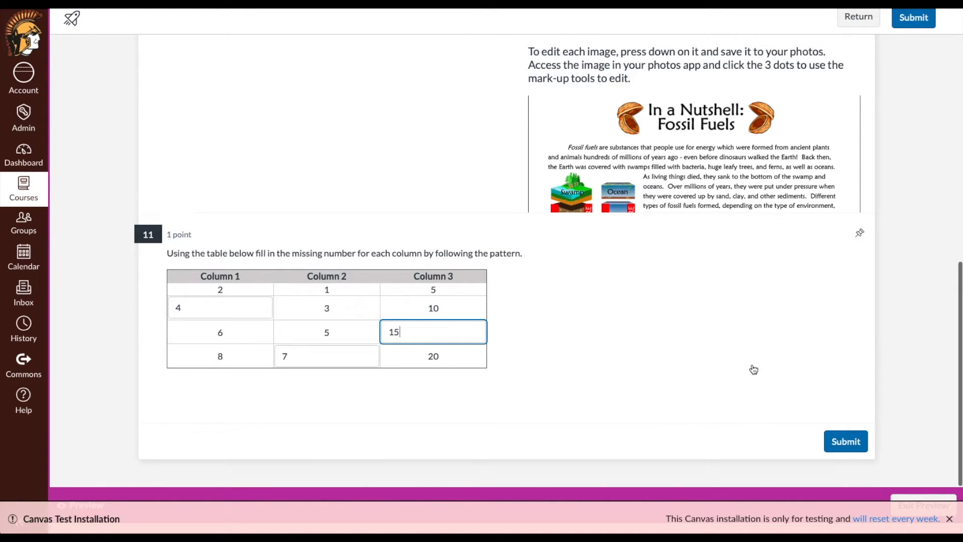
click(921, 499)
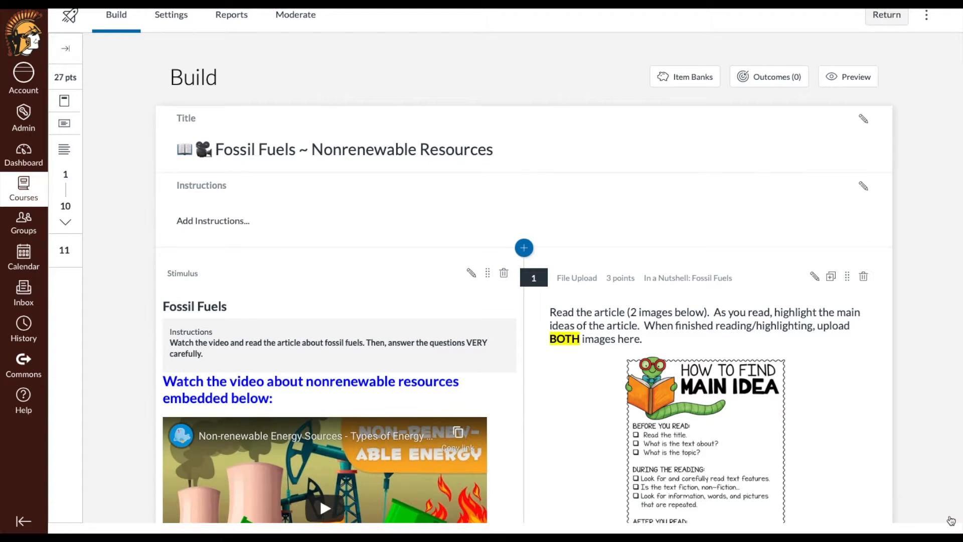
Add a Fill in the Blank question directly below the quiz instructions and open its question stem for text entry
click(524, 248)
click(578, 350)
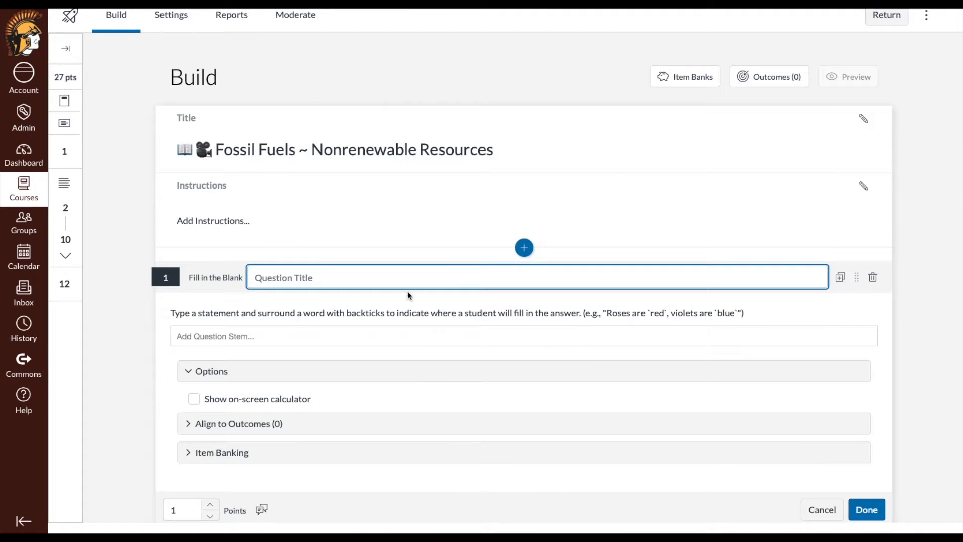
click(209, 339)
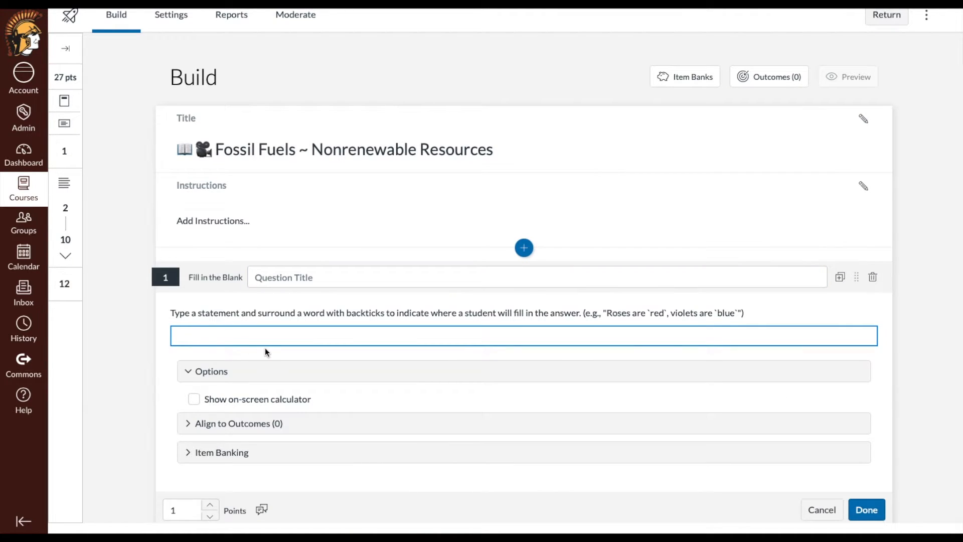
scroll(268, 352, down, 1)
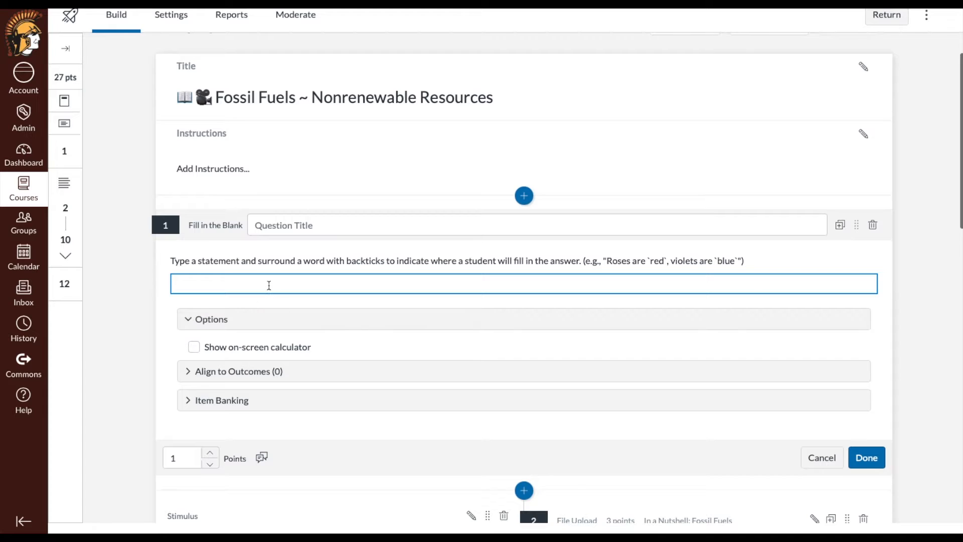
click(269, 284)
click(235, 323)
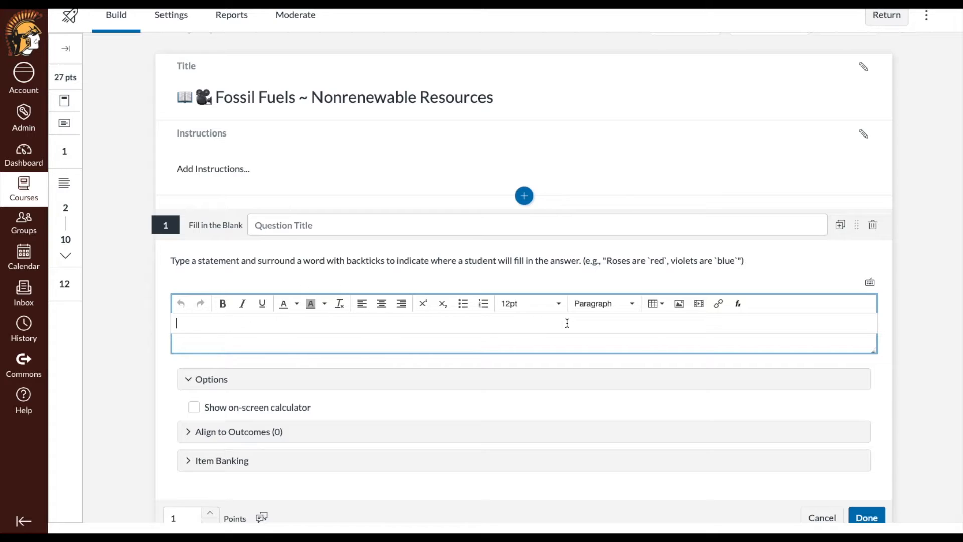
Enter "Roses are red and violets are blue." as the question stem
text(Roses are red and violets are bly)
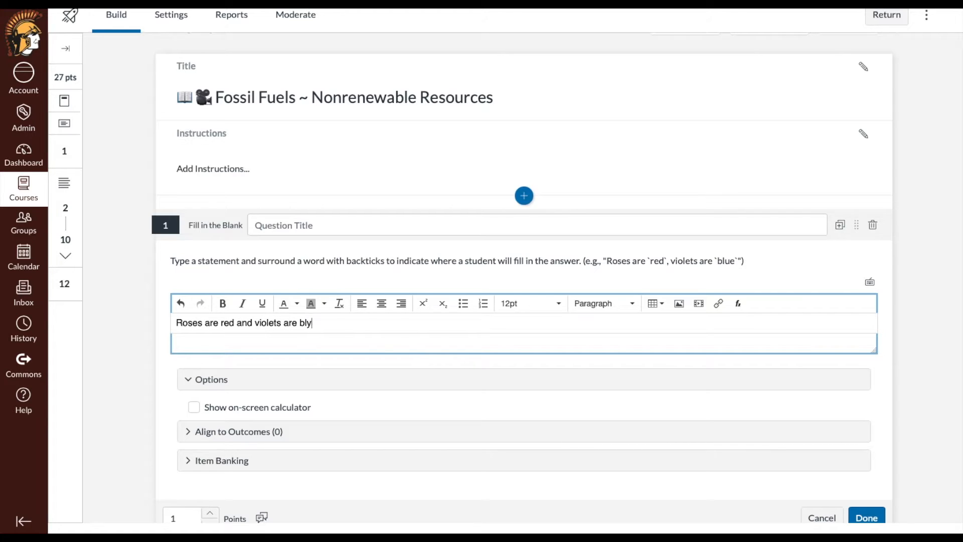
key(BackSpace)
text(ue)
Surround the words red and blue in the stem with backticks to make them answer blanks
text(`)
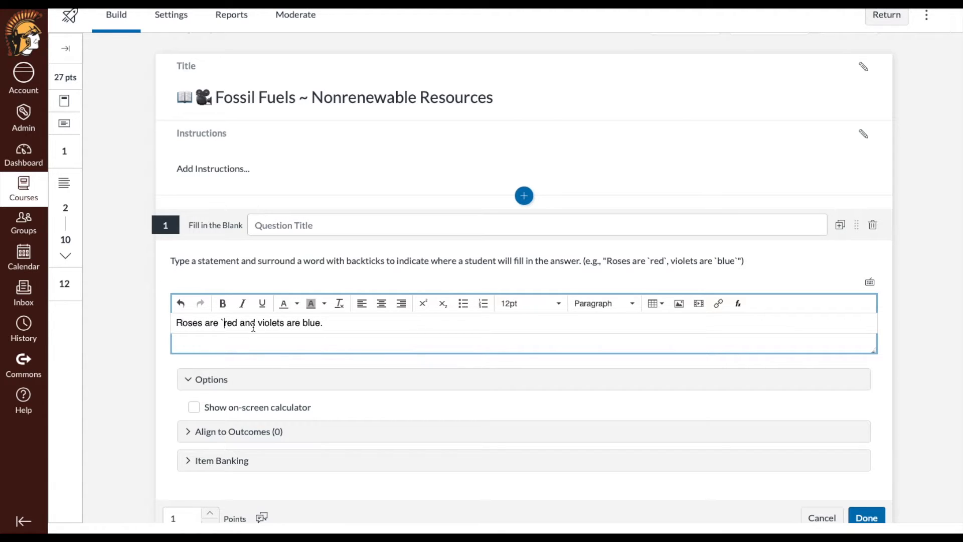
click(237, 323)
text(`)
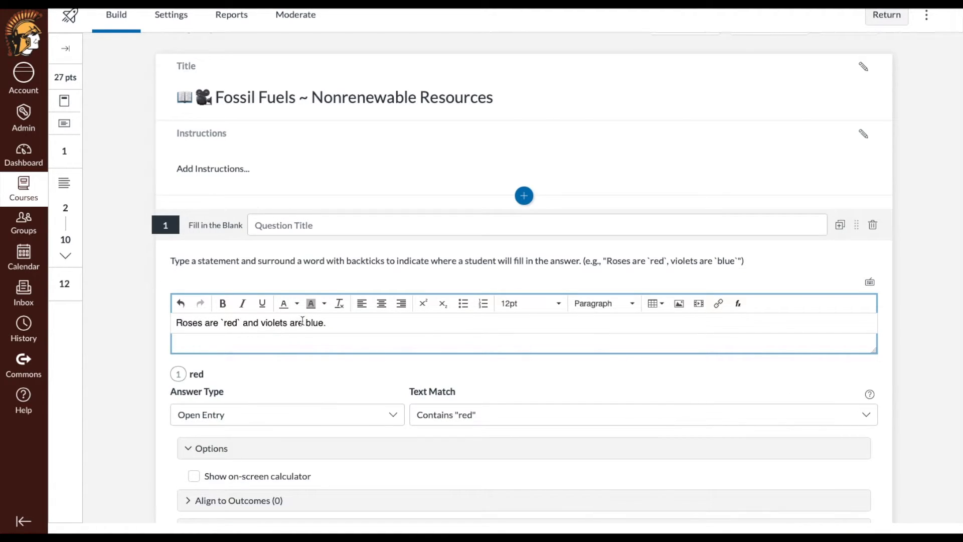
click(306, 323)
text(`)
click(327, 323)
text(`)
Set the answer type of both the red and blue blanks to Dropdown and try to save the question
scroll(332, 381, down, 1)
click(329, 341)
click(270, 334)
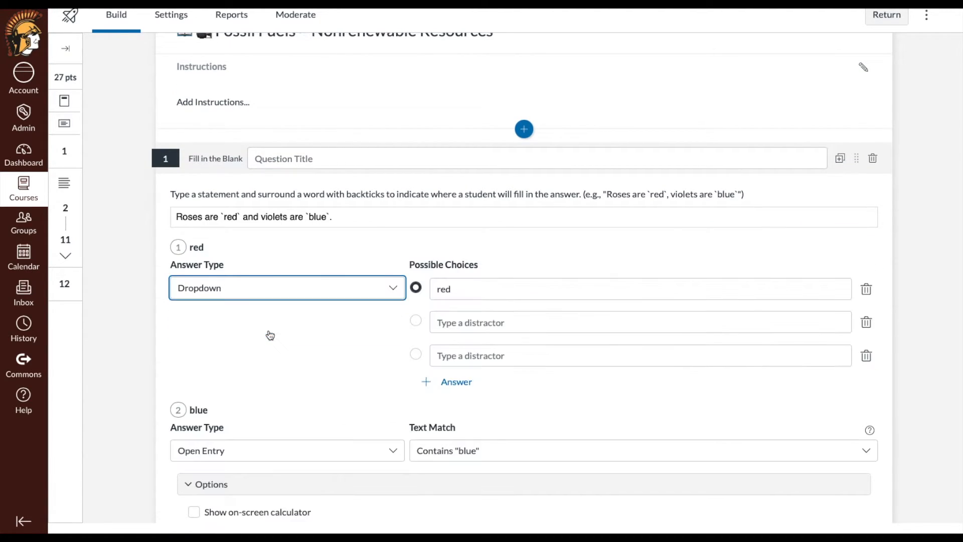
scroll(296, 401, down, 2)
click(442, 241)
click(326, 290)
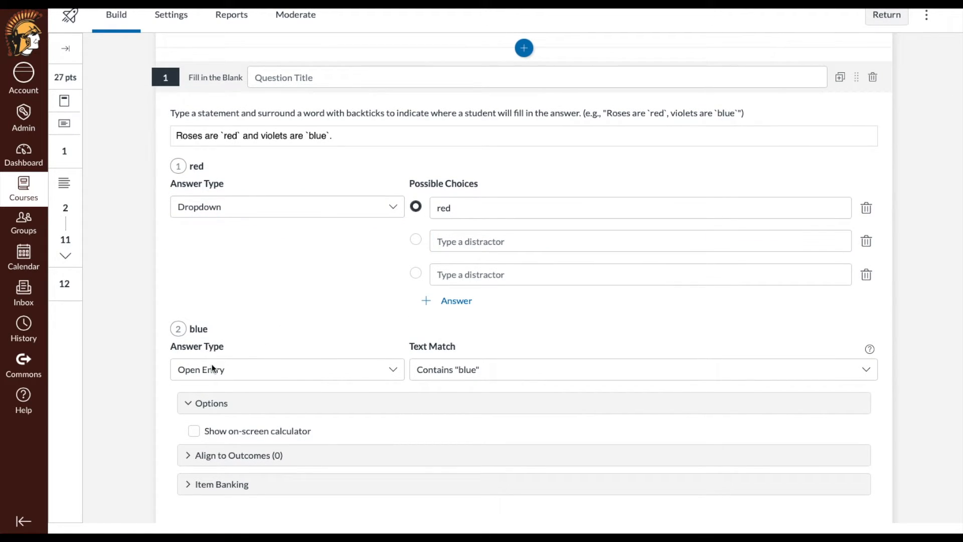
click(203, 371)
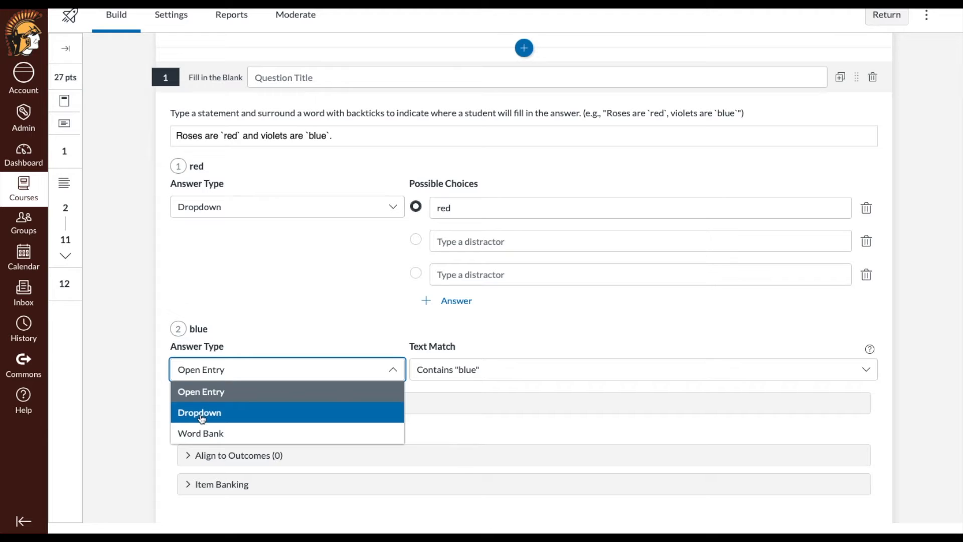
click(201, 416)
scroll(400, 337, down, 2)
scroll(490, 389, down, 3)
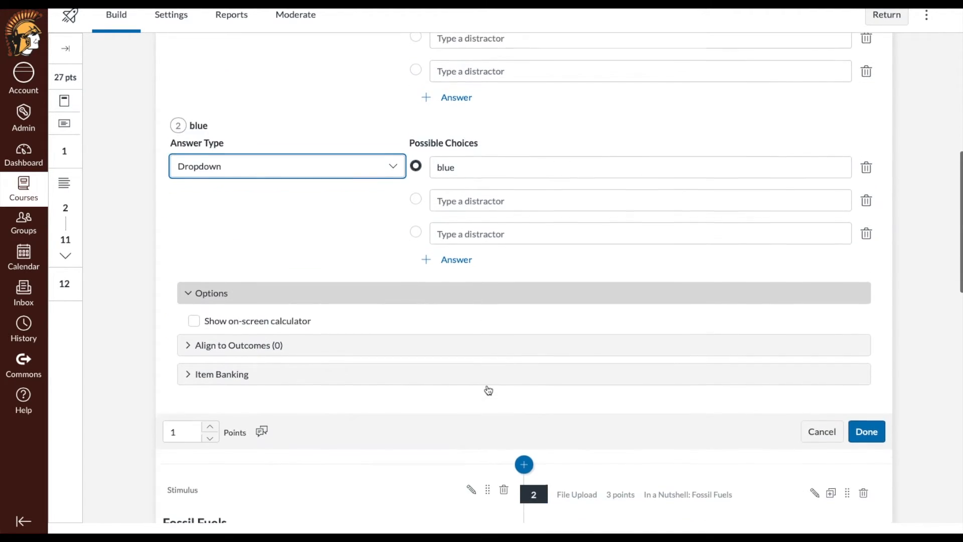
click(873, 418)
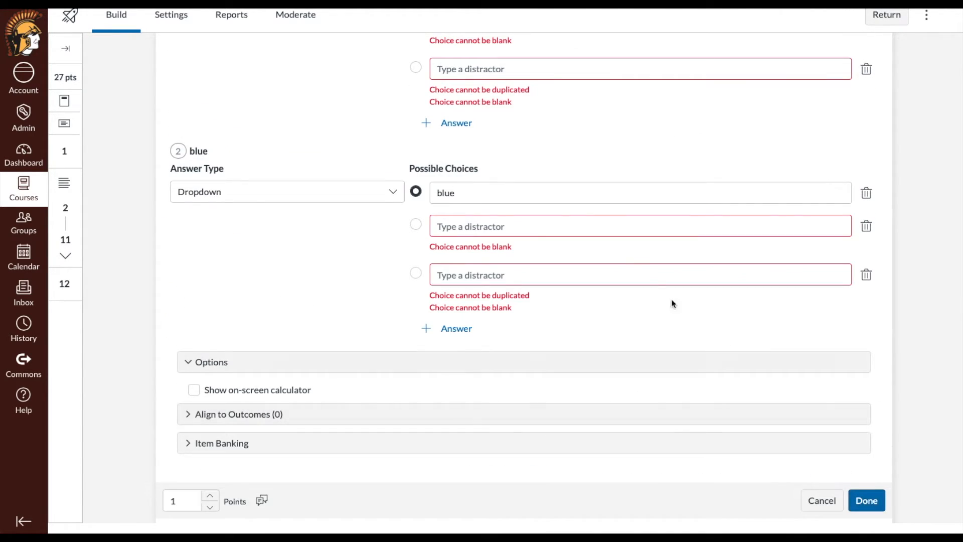
Add blue as a distractor for the red blank and delete its remaining empty choice
scroll(451, 175, up, 2)
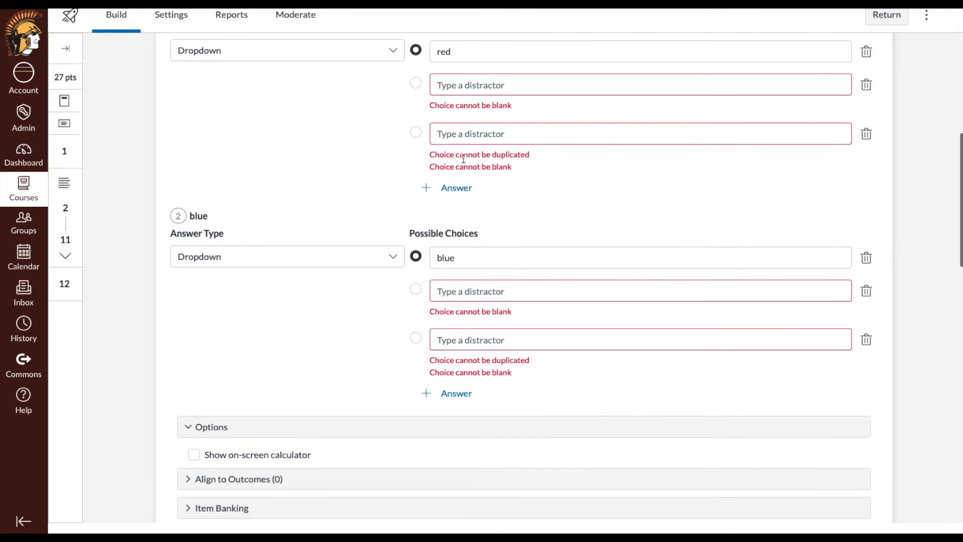
scroll(473, 89, up, 1)
click(474, 98)
text(blue)
click(866, 136)
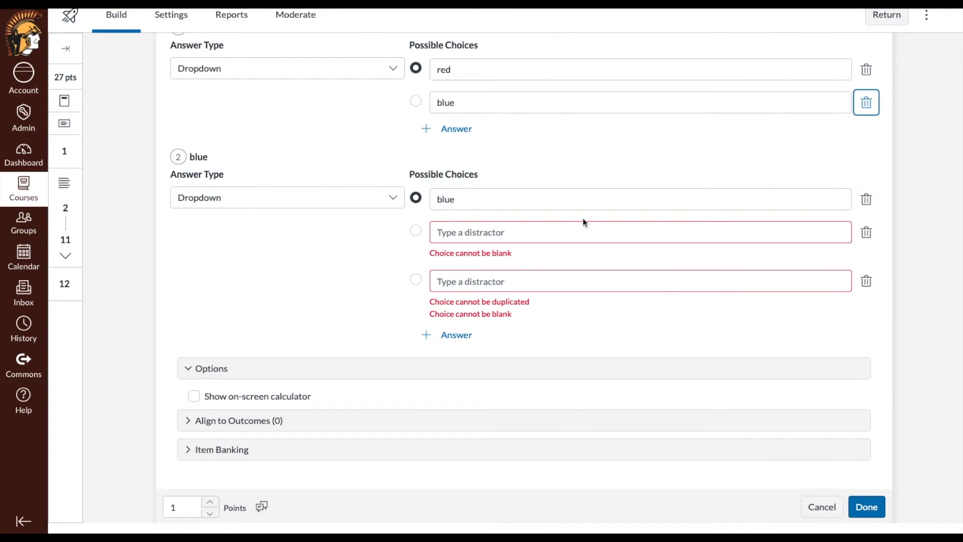
Add red as a distractor for the blue blank, delete its remaining empty choice, and save the question
click(473, 233)
text(red)
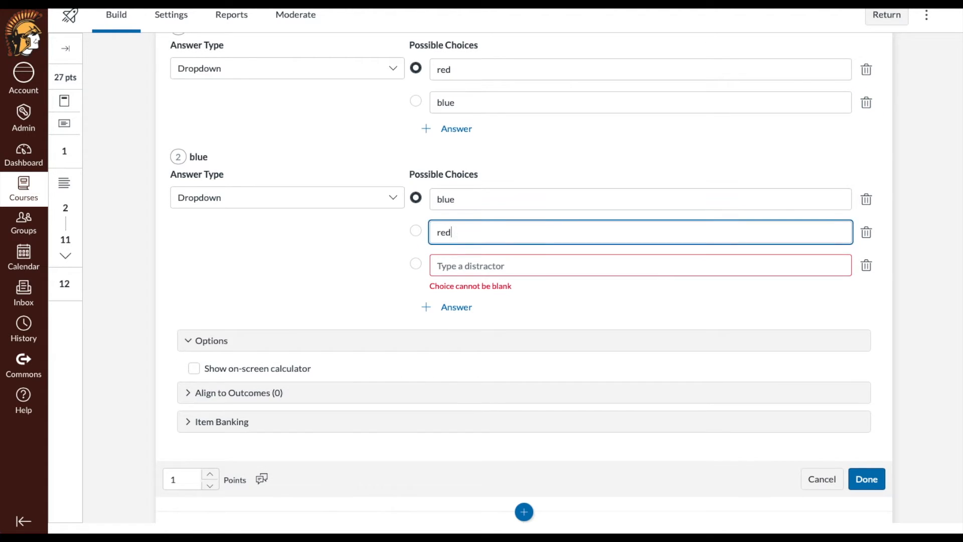
click(866, 265)
click(872, 433)
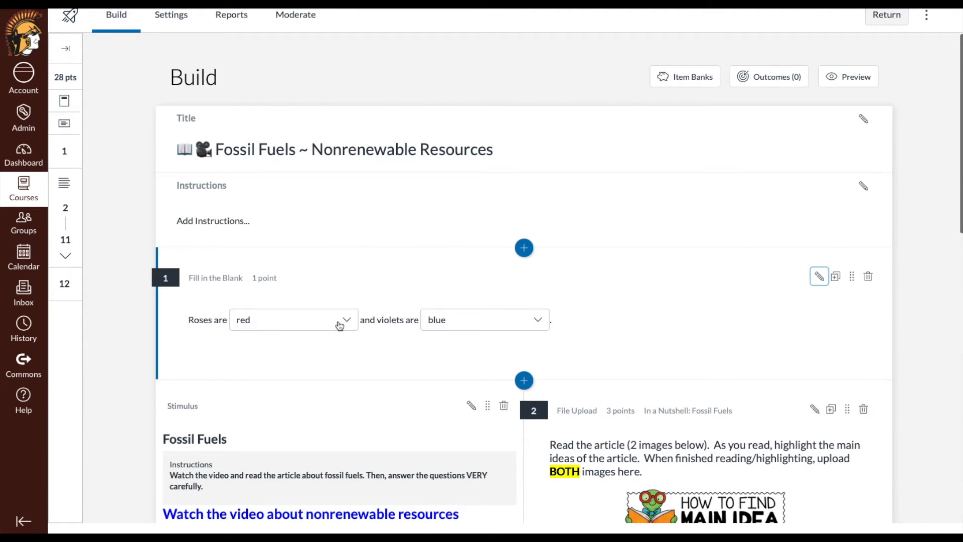
click(340, 325)
scroll(827, 426, down, 5)
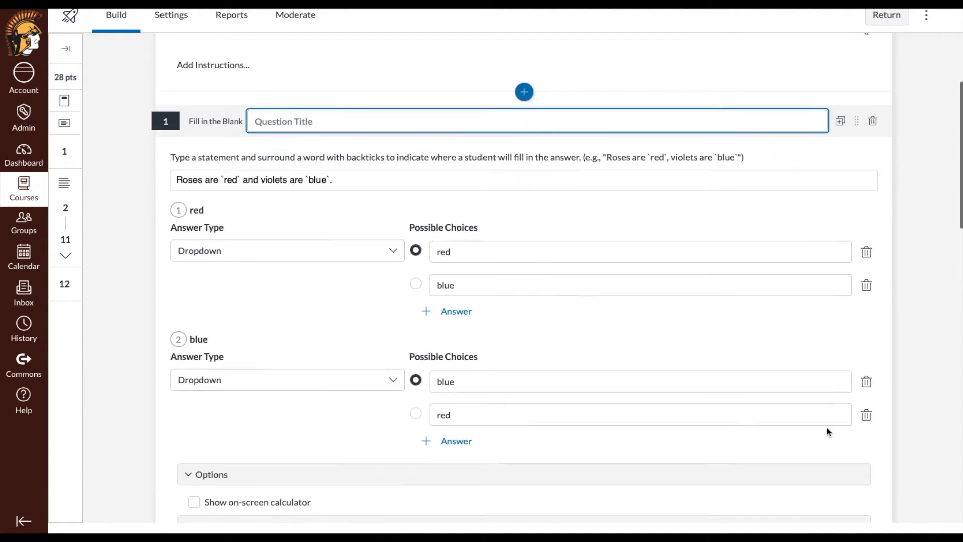
click(861, 496)
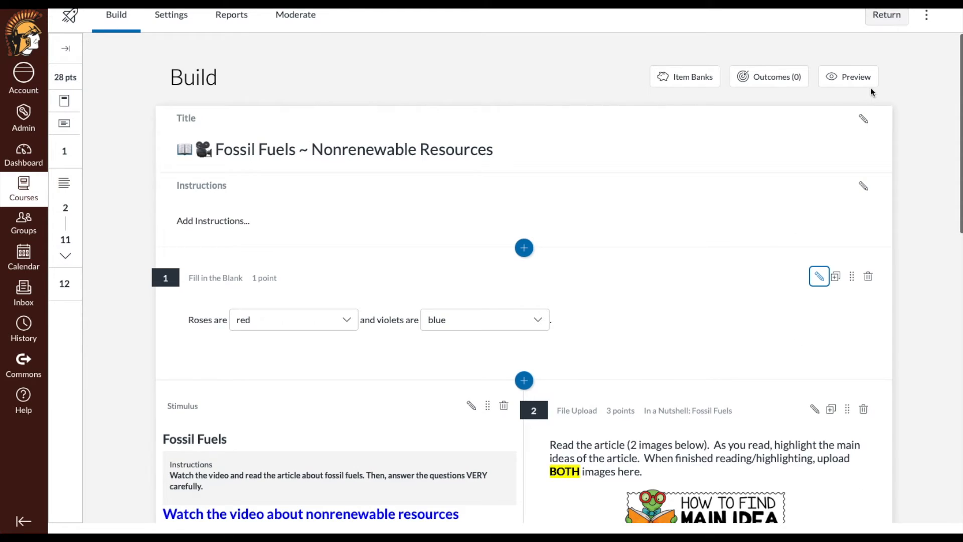
Preview the quiz as a student, check the answer choices of question 1's first blank, and exit the preview
click(849, 78)
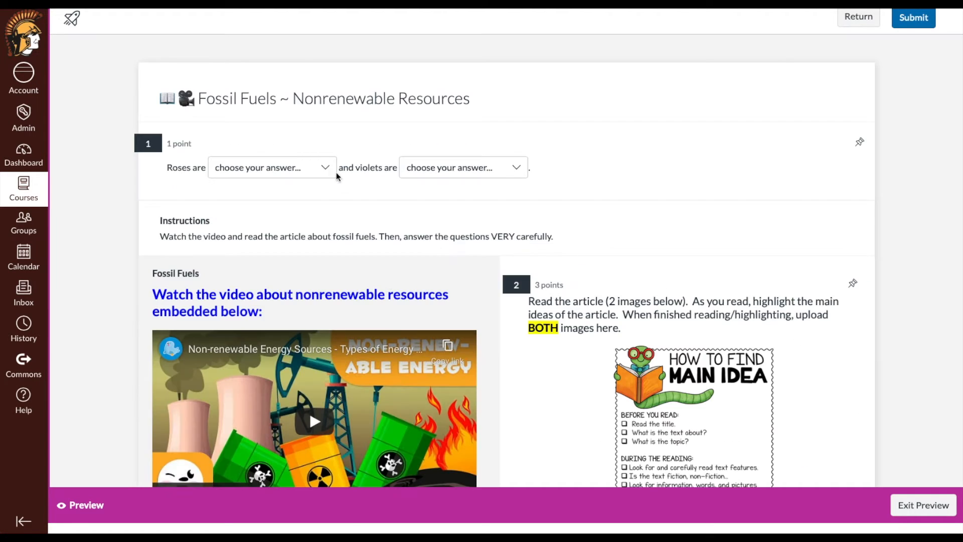
click(329, 168)
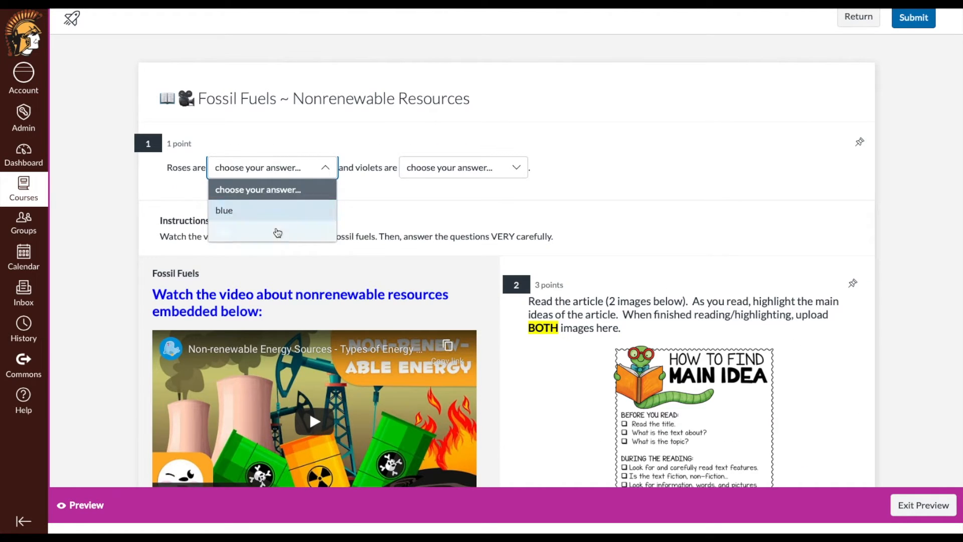
click(589, 145)
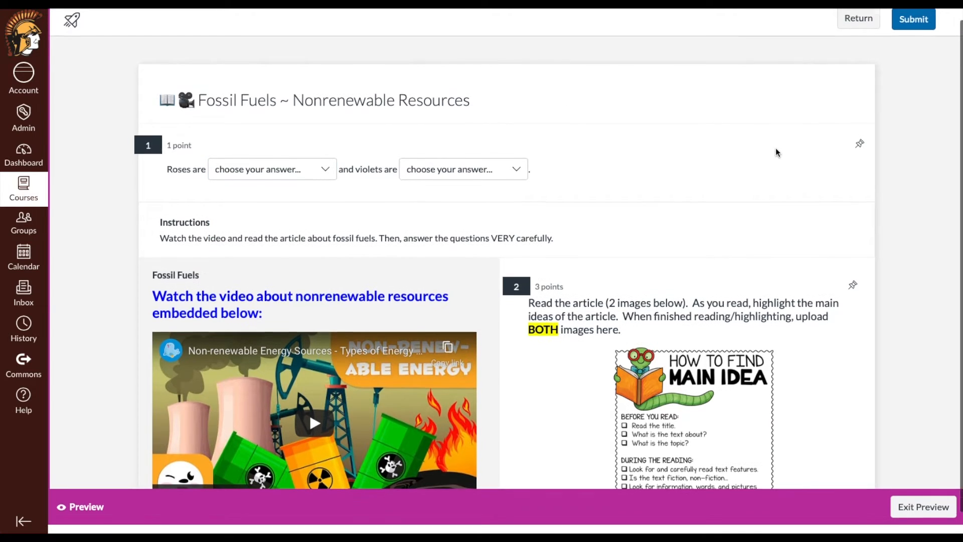
click(914, 523)
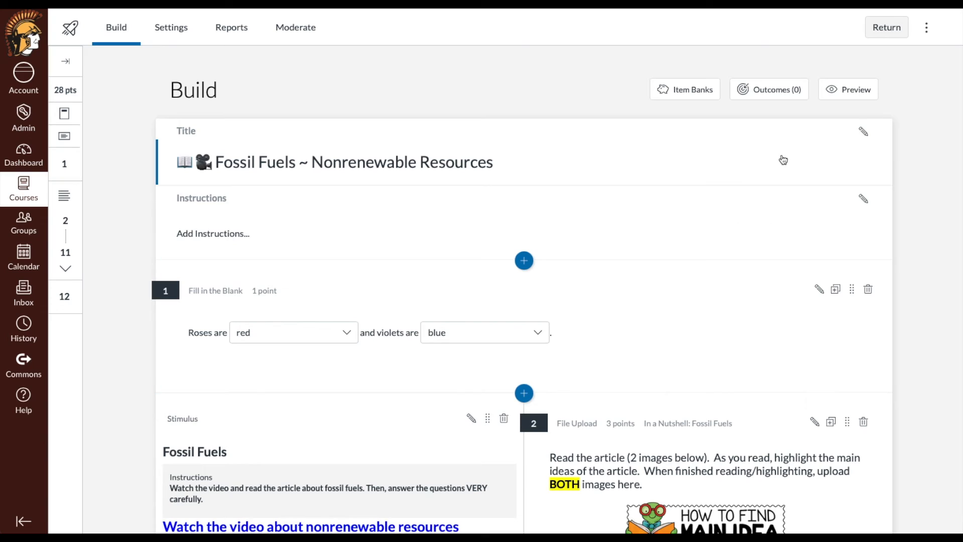
Add another Fill in the Blank question directly below the quiz instructions and open its question stem for text entry
click(529, 260)
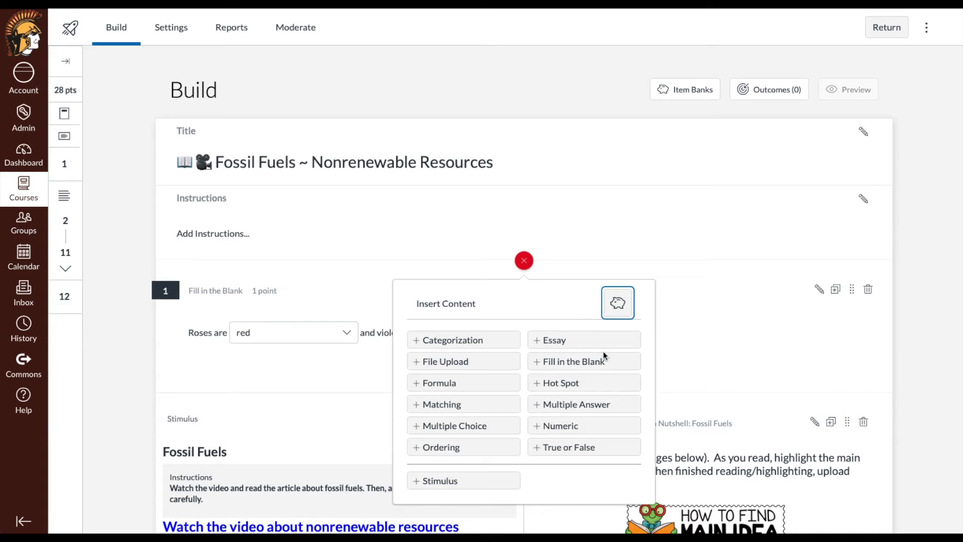
click(591, 361)
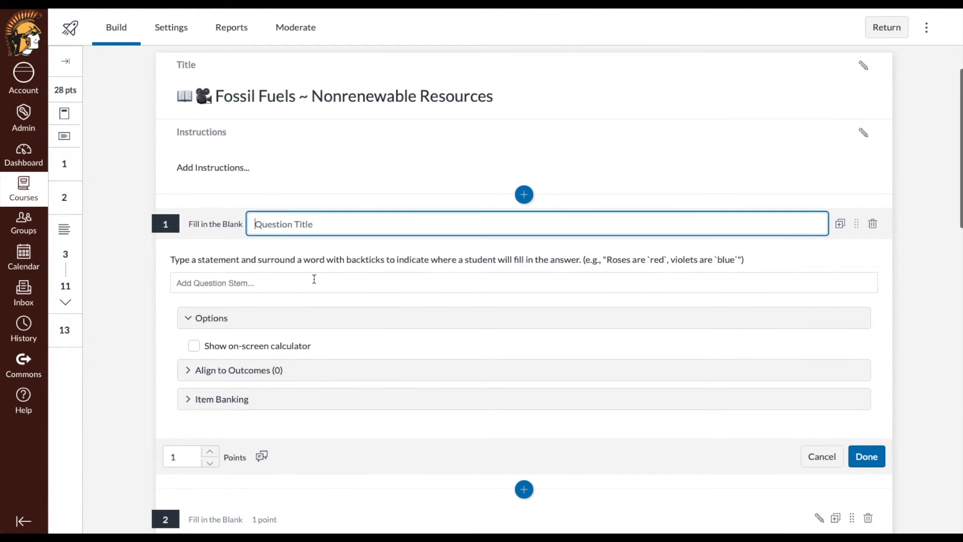
click(314, 279)
click(257, 317)
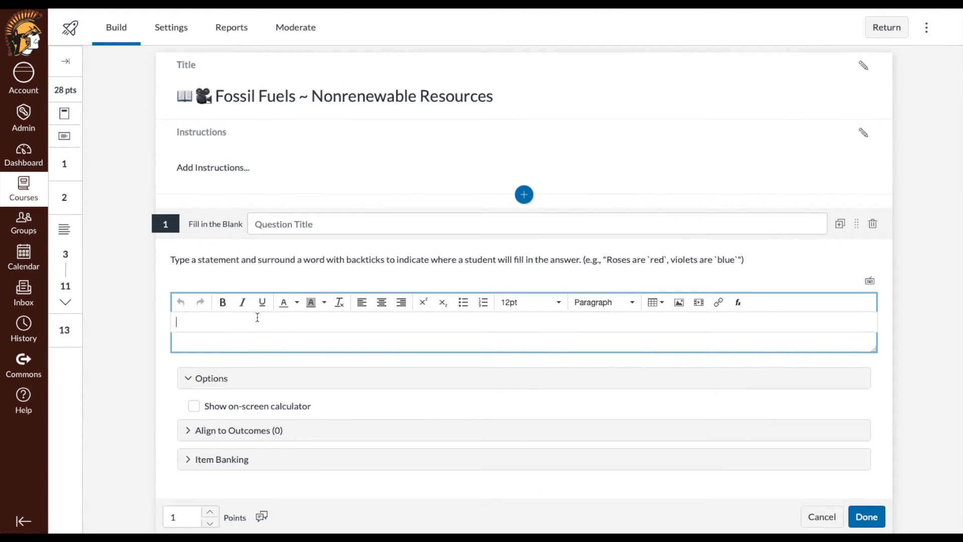
Insert a 3 x 3 table in the stem with the sentence "Choose the answer that best fills in the table." above it
click(661, 304)
mouse_move(668, 323)
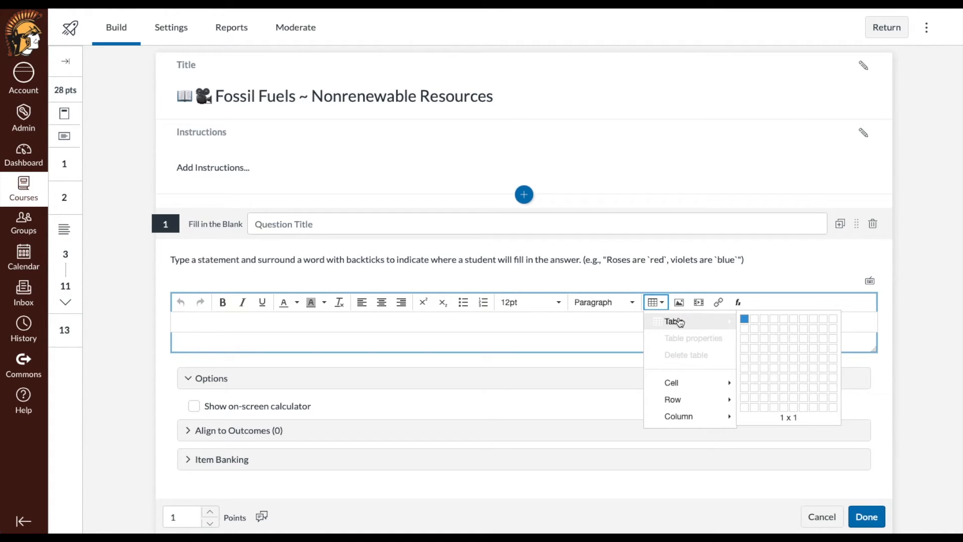
click(764, 333)
text(Choose the answer that best fills in the table:)
Label the table's header cells Column 1, Column 2 and Column 3
scroll(284, 311, down, 1)
click(283, 311)
text(Column 1)
key(Tab)
text(Column 2)
key(Tab)
text(Column 3)
key(Tab)
Change the first two column headers to Seasons and Holidays and delete the third column
triple_click(241, 300)
text(Seasons)
triple_click(374, 300)
text(Holidays)
triple_click(517, 300)
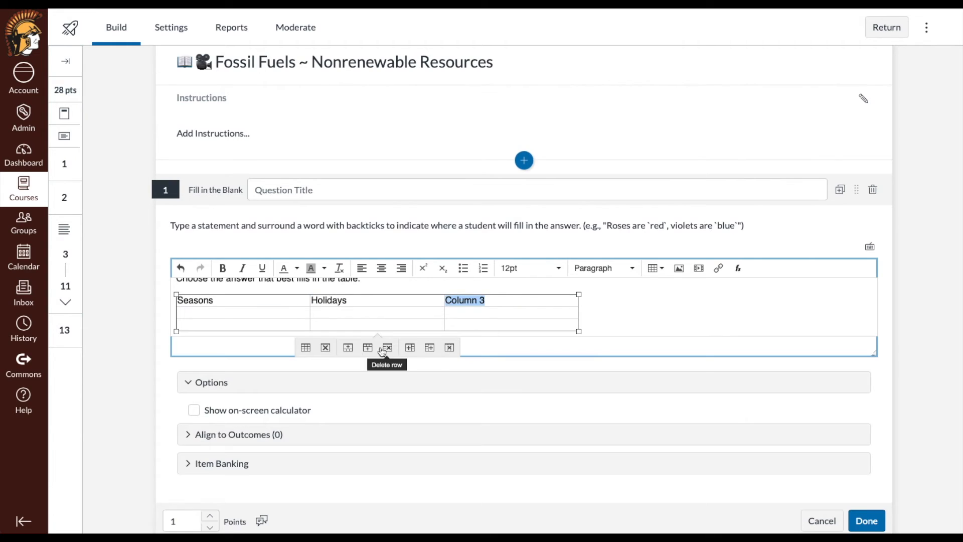
click(448, 347)
Fill the Seasons column with Spring, Summer, Fall and Winter, adding two rows to the table
click(228, 313)
text(Spring)
click(229, 325)
text(Summer)
click(299, 348)
click(298, 348)
text(Fall)
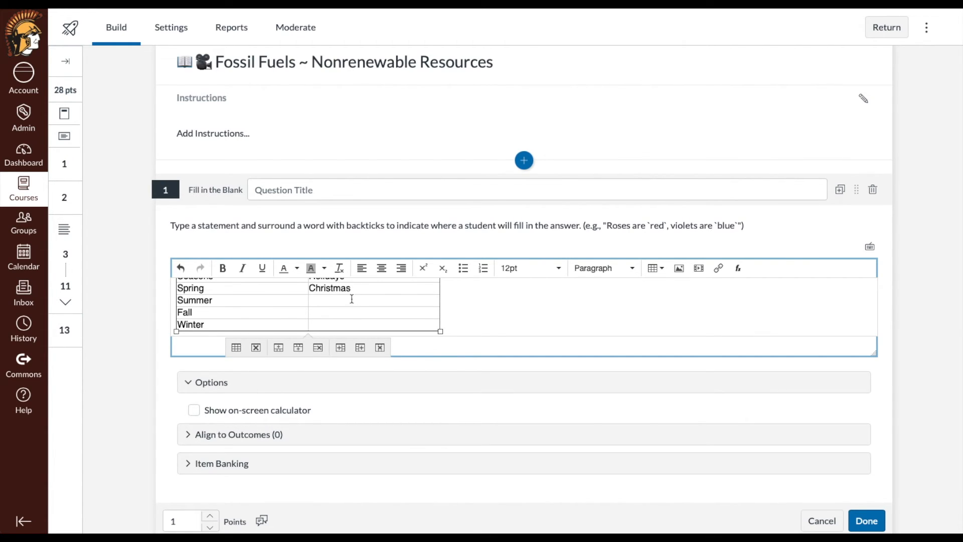
Fill the Holidays column with Christmas, Halloween, Fourth of July and Thanksgiving
click(351, 299)
text(Halloween)
click(360, 313)
text(Fourth of July)
click(361, 326)
text(Thanksgiving)
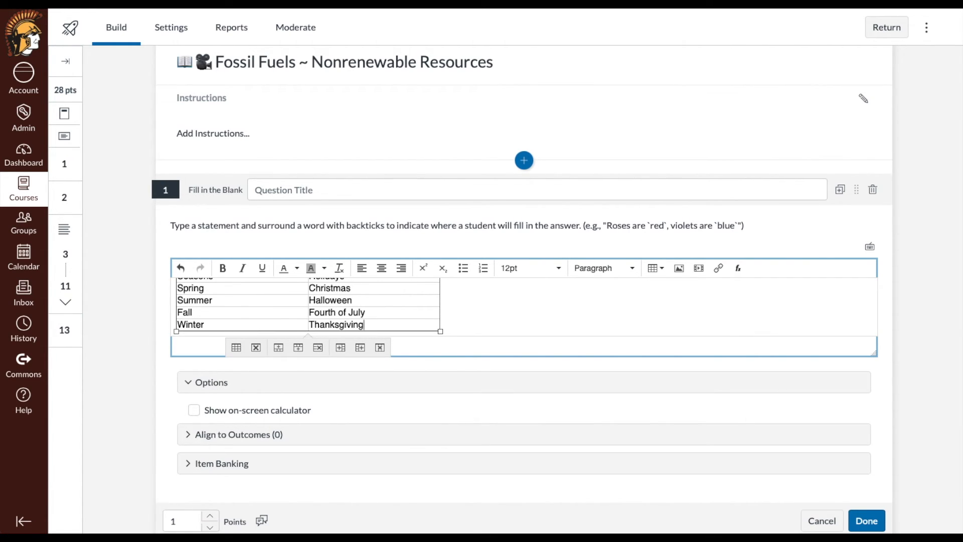
Center the entries below the table headers and surround Spring, Fall, Christmas and Thanksgiving with backticks
drag(369, 325, 204, 291)
click(381, 268)
click(228, 291)
text(`)
click(224, 303)
click(235, 316)
text(`)
click(353, 292)
text(`)
click(346, 328)
text(`)
Enlarge the stem editor so that the full table fits
scroll(452, 220, down, 4)
click(451, 219)
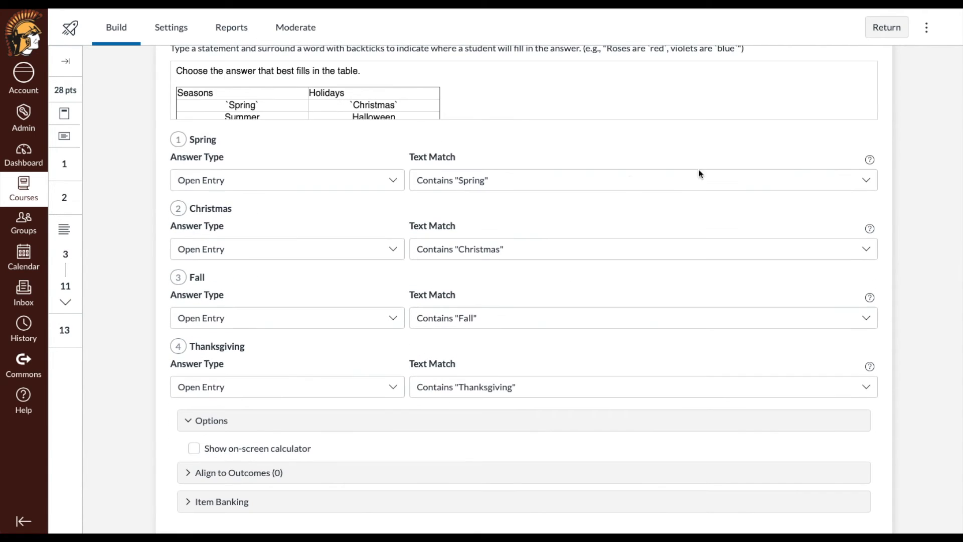
click(818, 85)
drag(876, 179, 876, 224)
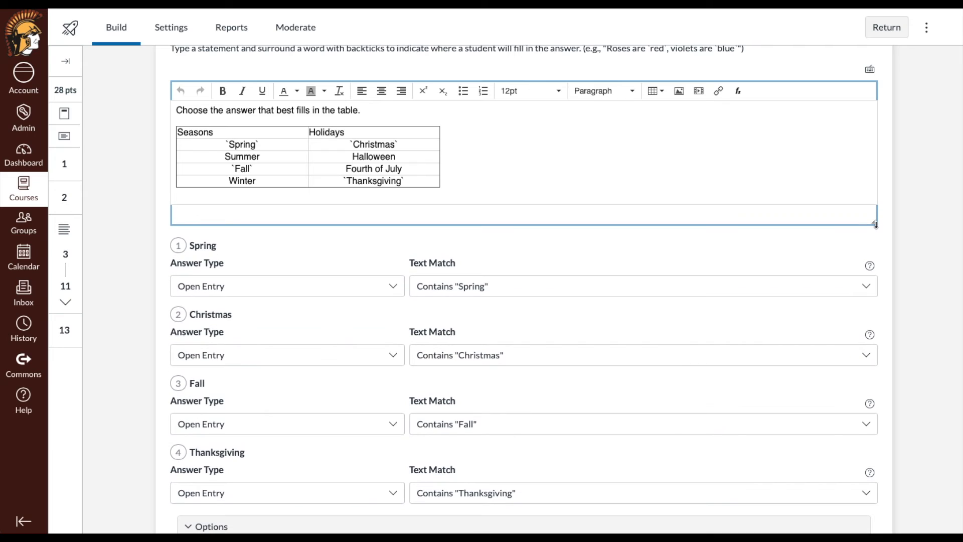
Set the Spring blank's answer type to Dropdown with Christmas and Thanksgiving as distractors
click(354, 281)
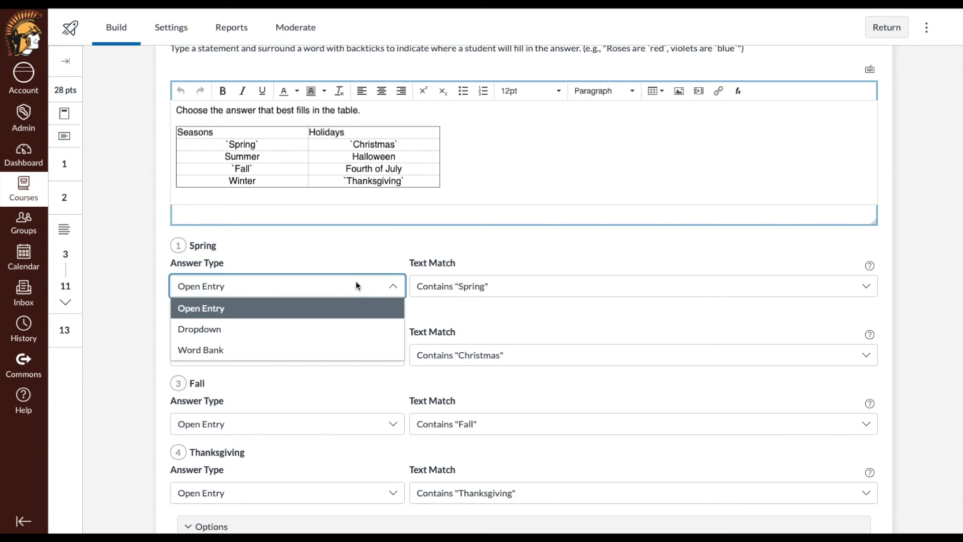
click(324, 327)
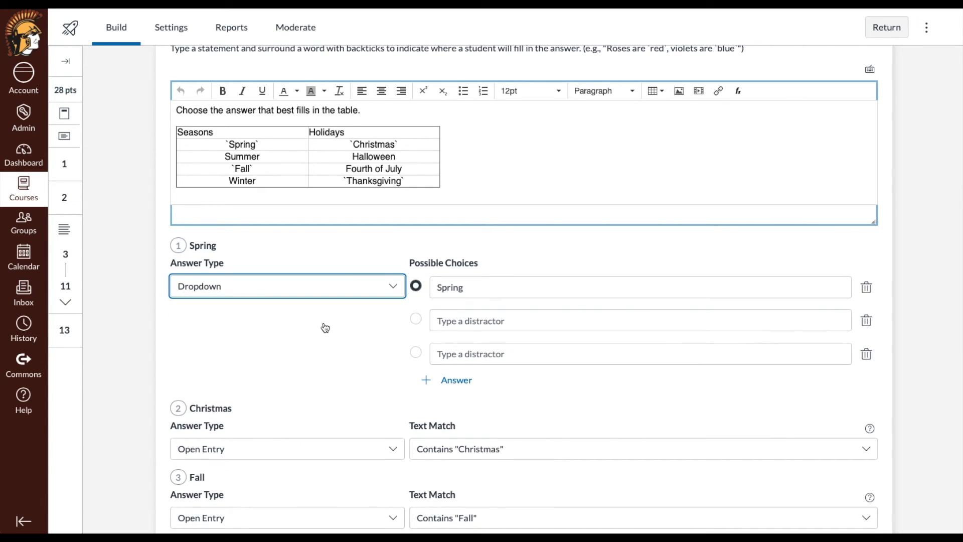
click(466, 319)
click(866, 321)
click(840, 321)
text(C)
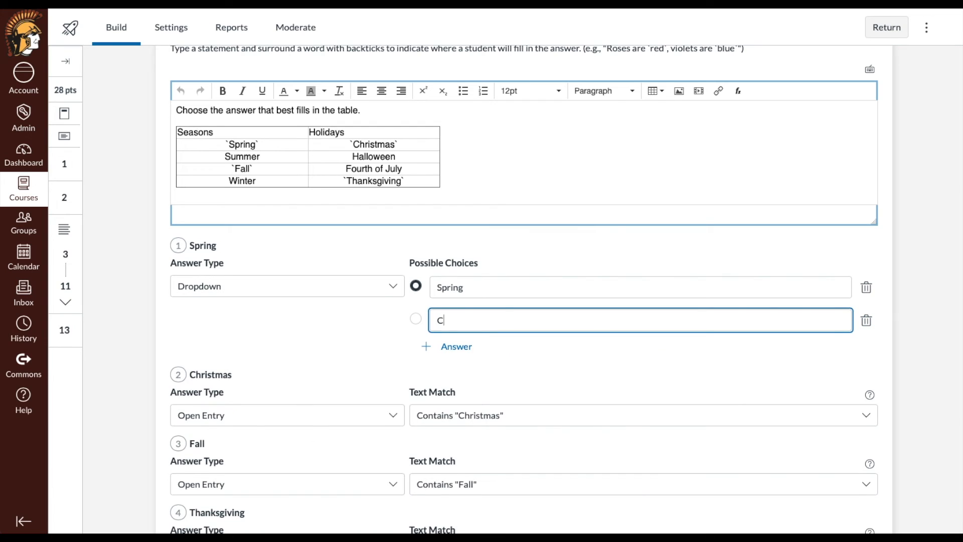
click(457, 348)
text(Thanksgiving)
Set the Christmas blank's answer type to Dropdown with fall and spring as distractors
scroll(303, 395, down, 1)
click(303, 388)
click(303, 425)
scroll(471, 347, down, 1)
scroll(471, 347, up, 1)
click(461, 390)
text(fall)
click(473, 418)
text(spring)
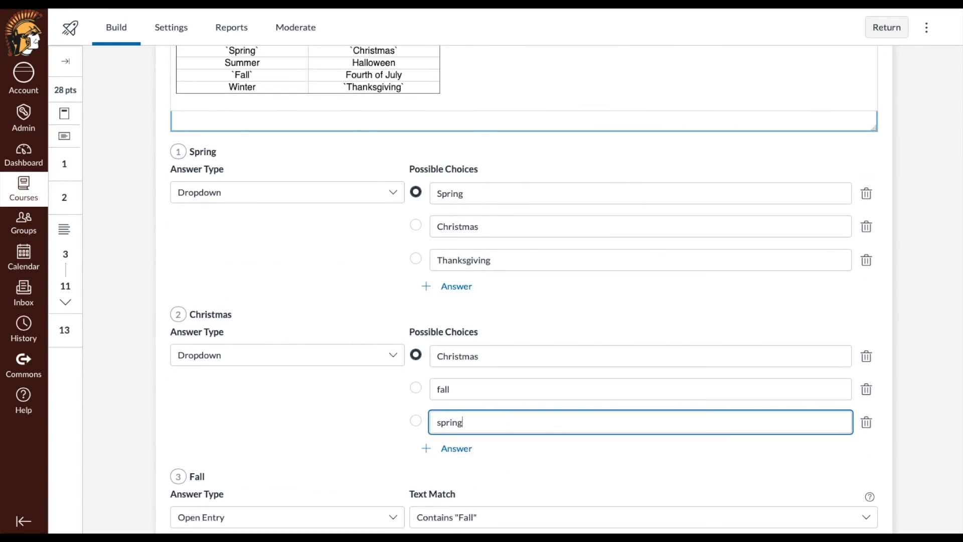
Set the Fall blank's answer type to Dropdown with christmas and Thanksgiving as distractors
scroll(280, 426, down, 2)
click(275, 426)
click(274, 464)
scroll(275, 464, down, 2)
click(469, 369)
text(christmas)
click(469, 402)
text(thanks)
key(BackSpace)
key(BackSpace)
key(BackSpace)
key(BackSpace)
key(BackSpace)
key(BackSpace)
text(Thanksgiving)
Capitalize the Fall blank's Christmas distractor and the Christmas blank's Spring and Fall distractors
click(442, 368)
click(441, 239)
text(S)
click(440, 206)
text(F)
Set the Thanksgiving blank's answer type to Dropdown with Fall and Spring as distractors, and save the question
click(211, 422)
click(210, 468)
click(470, 362)
text(Fall)
click(470, 395)
text(Spring)
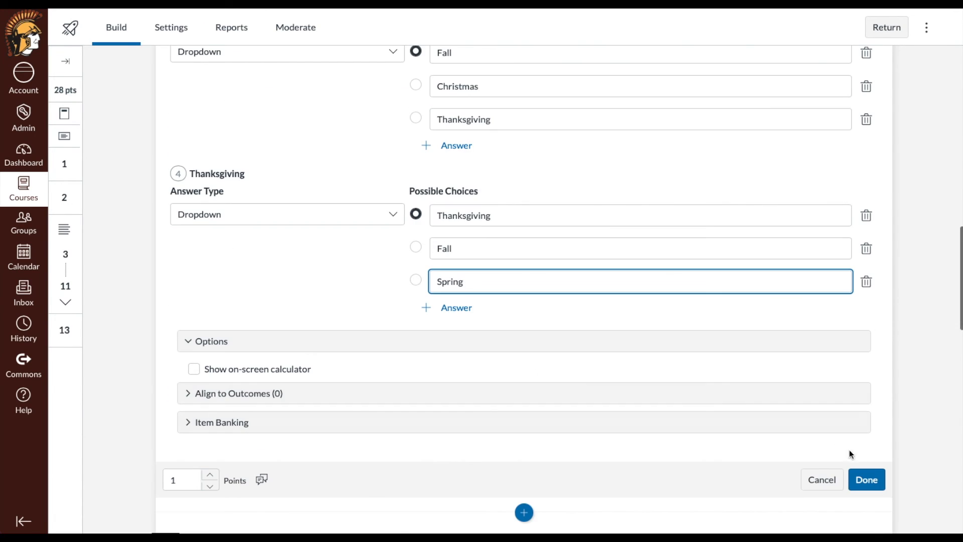
click(867, 483)
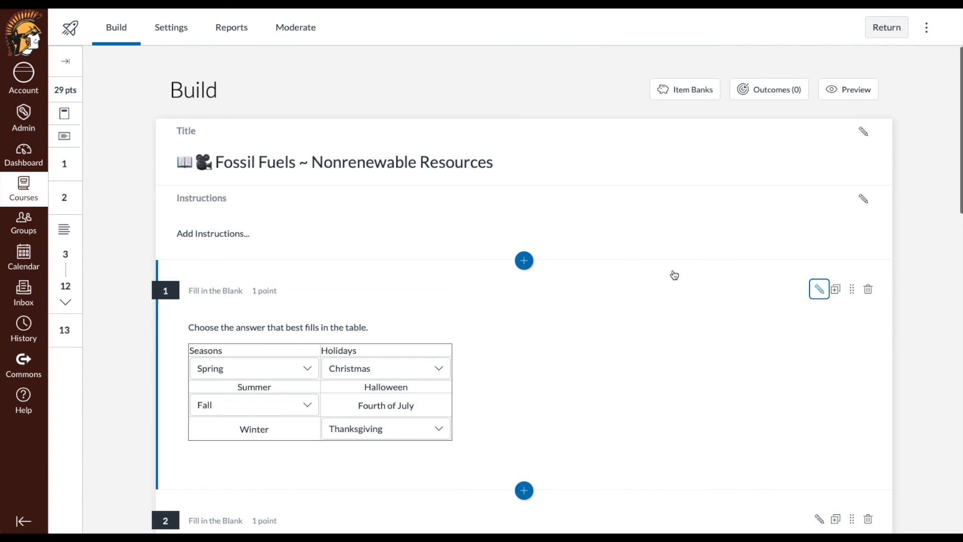
Preview the quiz and test question 1 by choosing Spring and Fall under Seasons, and Christmas and Thanksgiving under Holidays
click(862, 90)
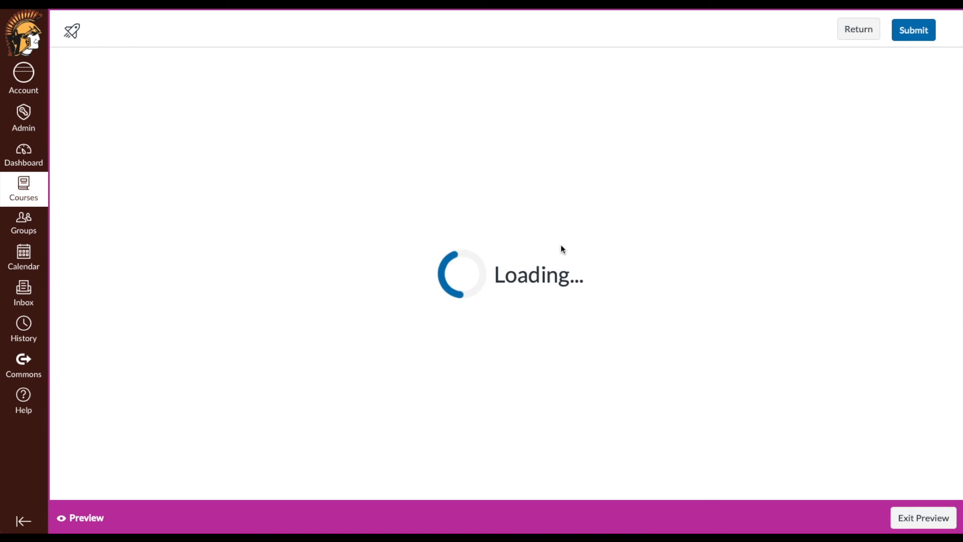
click(281, 215)
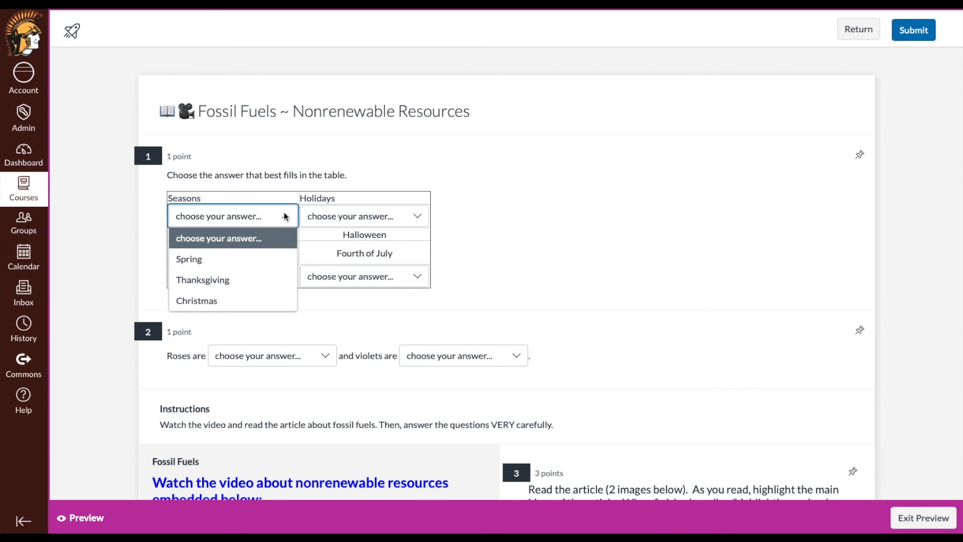
click(239, 259)
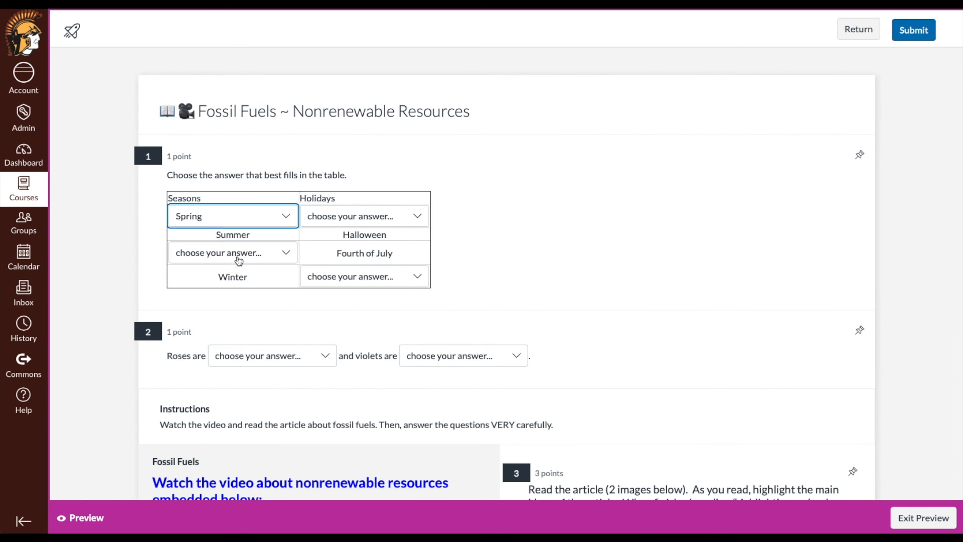
click(239, 260)
click(215, 321)
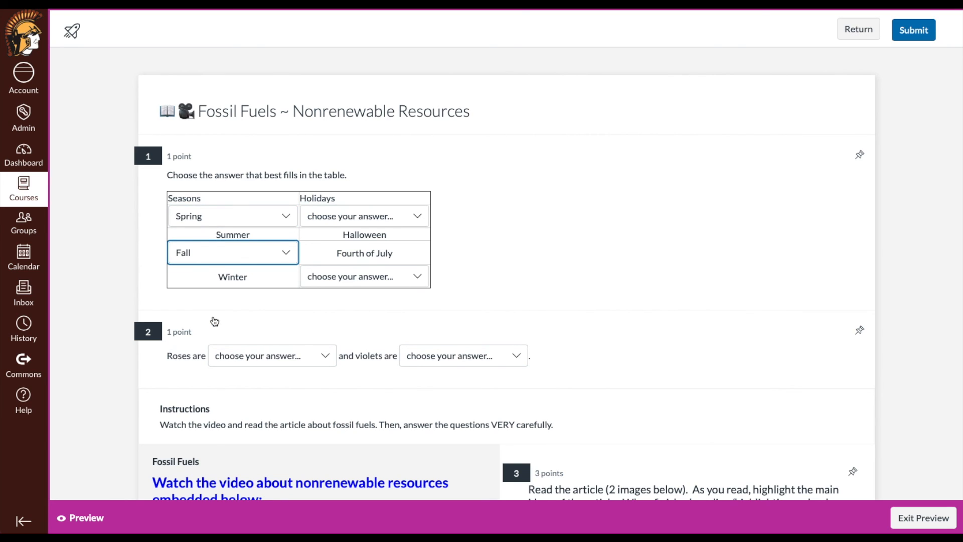
click(378, 217)
click(359, 259)
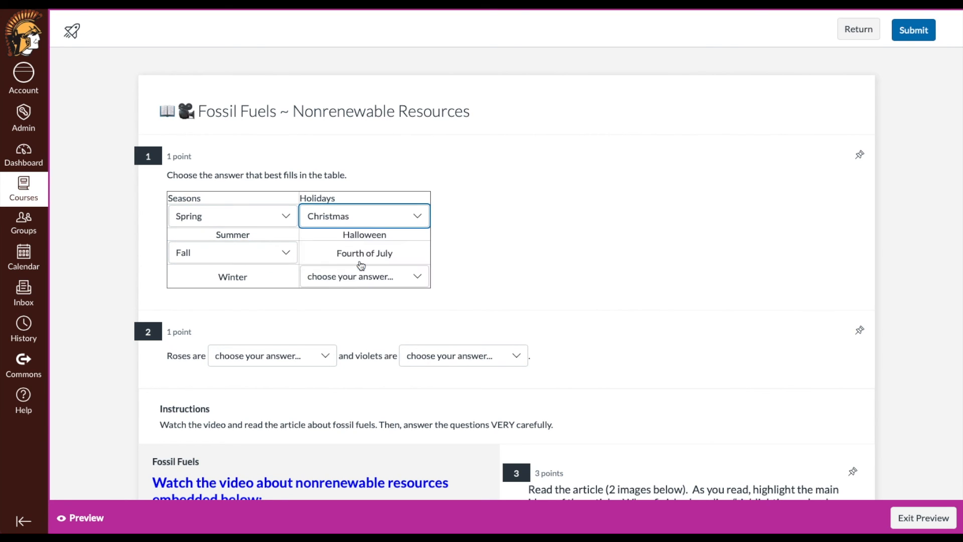
click(359, 276)
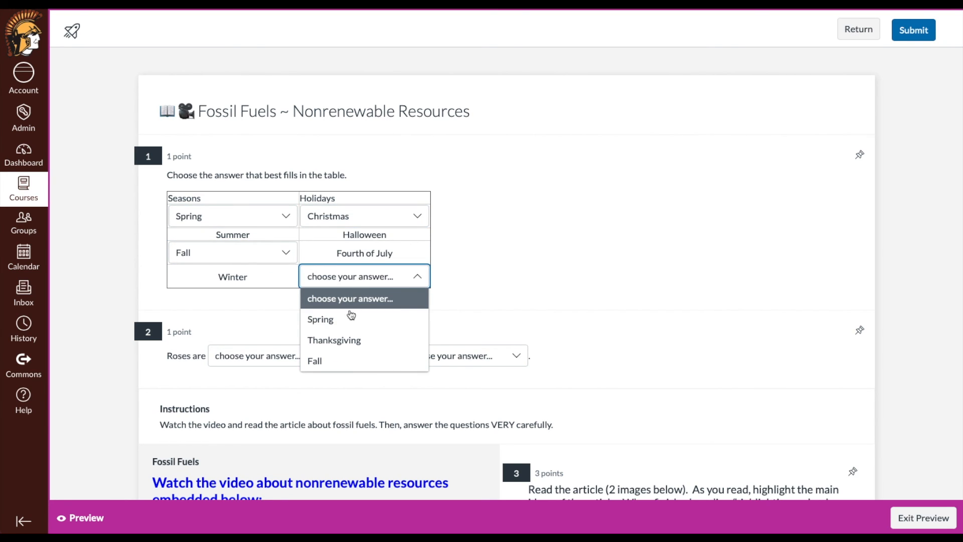
click(342, 342)
click(512, 269)
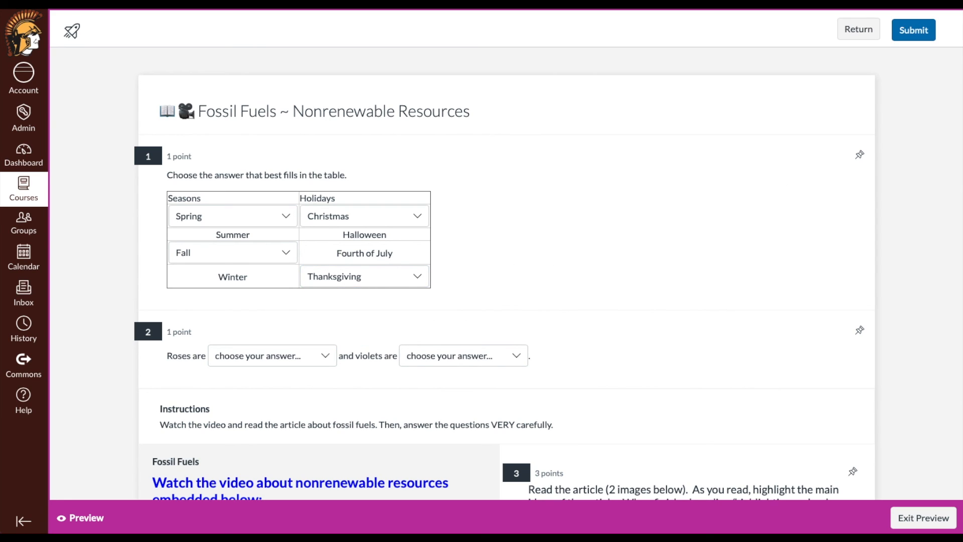